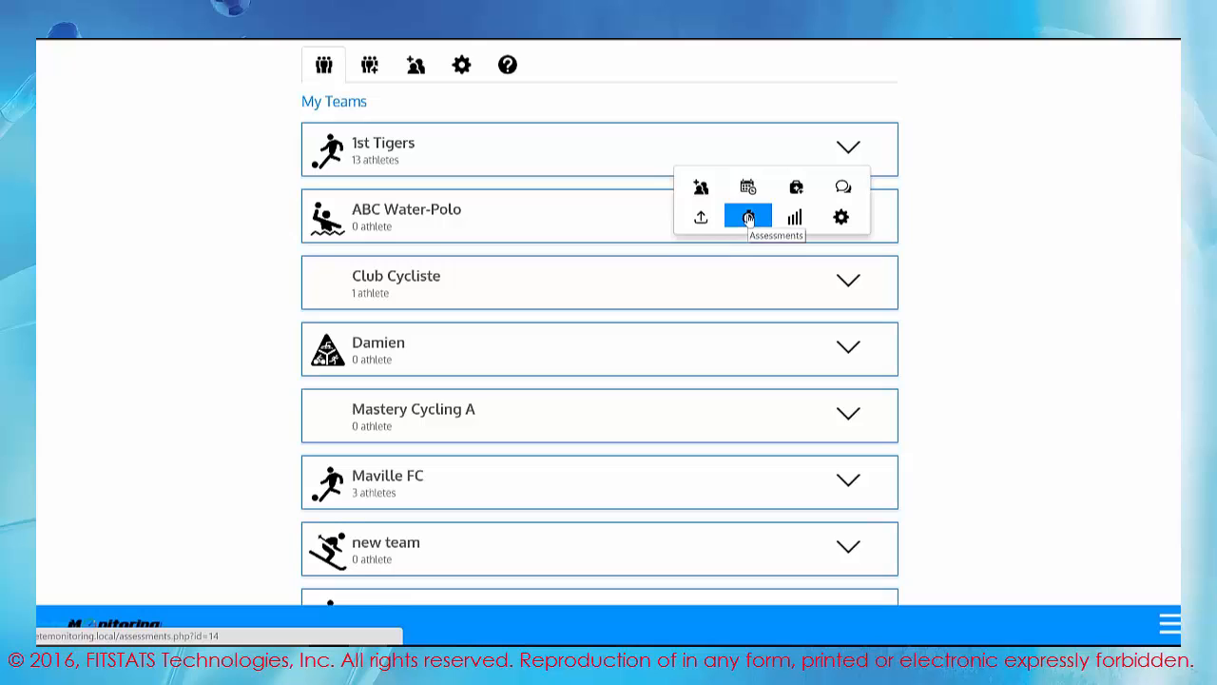
Open the assessments of the 1st Tigers team and select the Summer 2016 Assessment for the 1st Tigers group.
{"action": "left_click", "coordinate": [750, 217]}
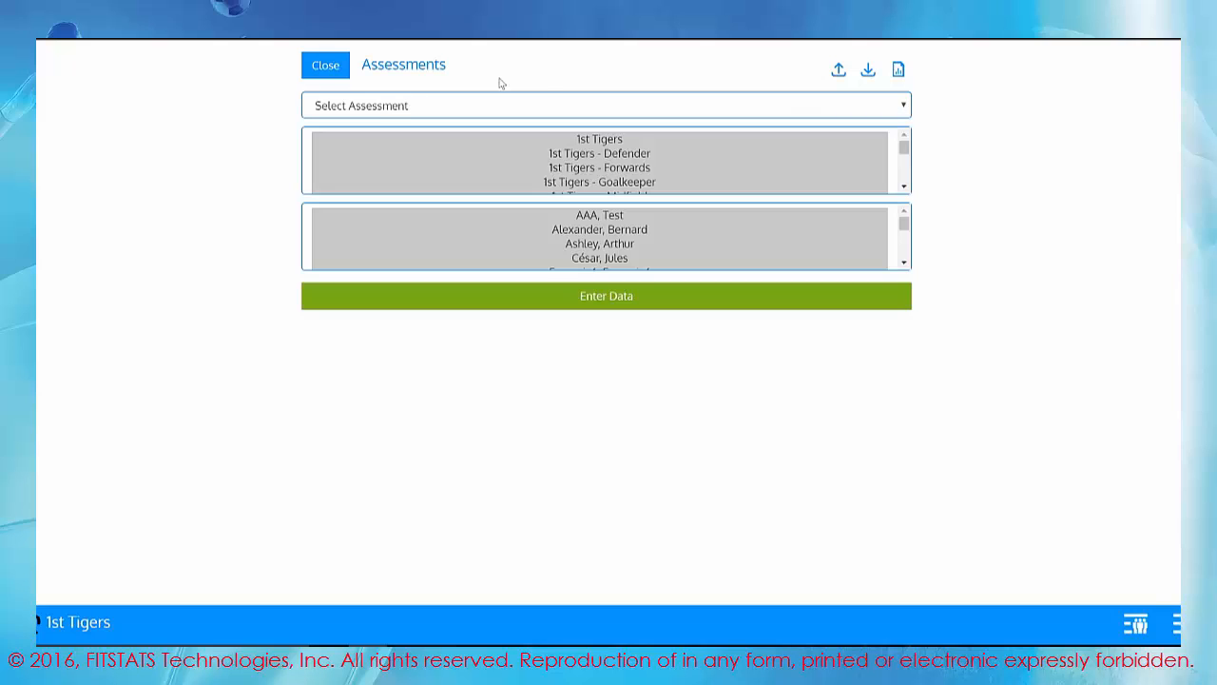
{"action": "left_click", "coordinate": [633, 107]}
{"action": "left_click", "coordinate": [614, 141]}
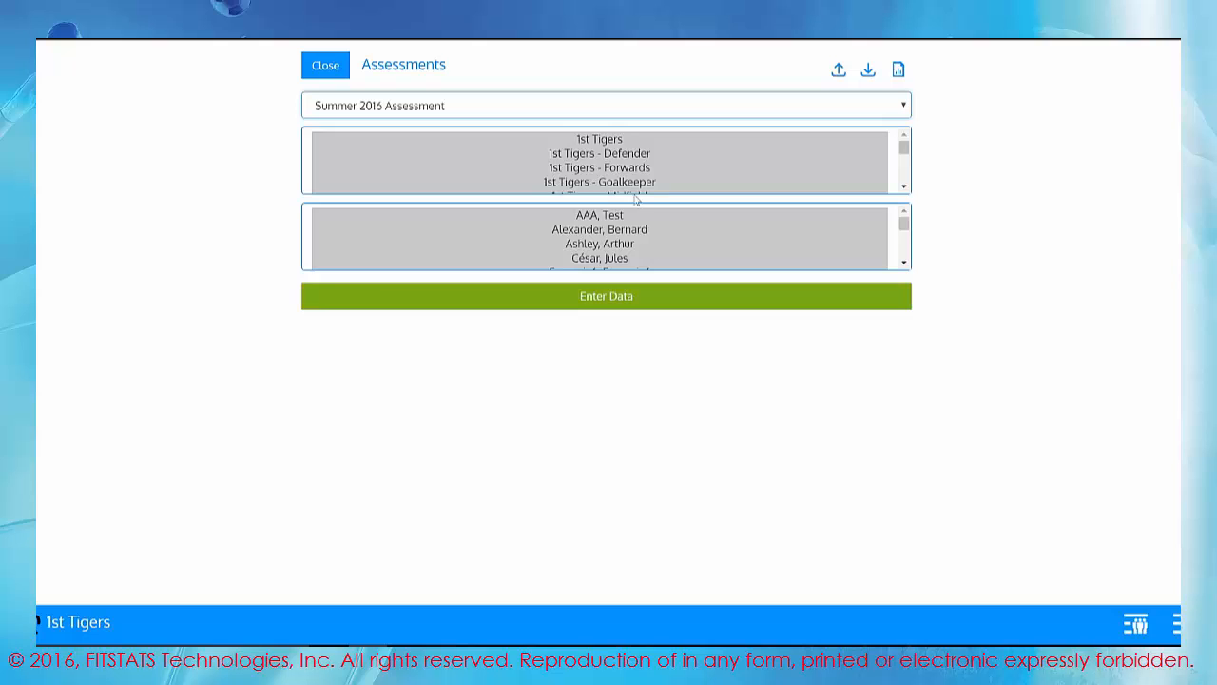
{"action": "left_click", "coordinate": [626, 140]}
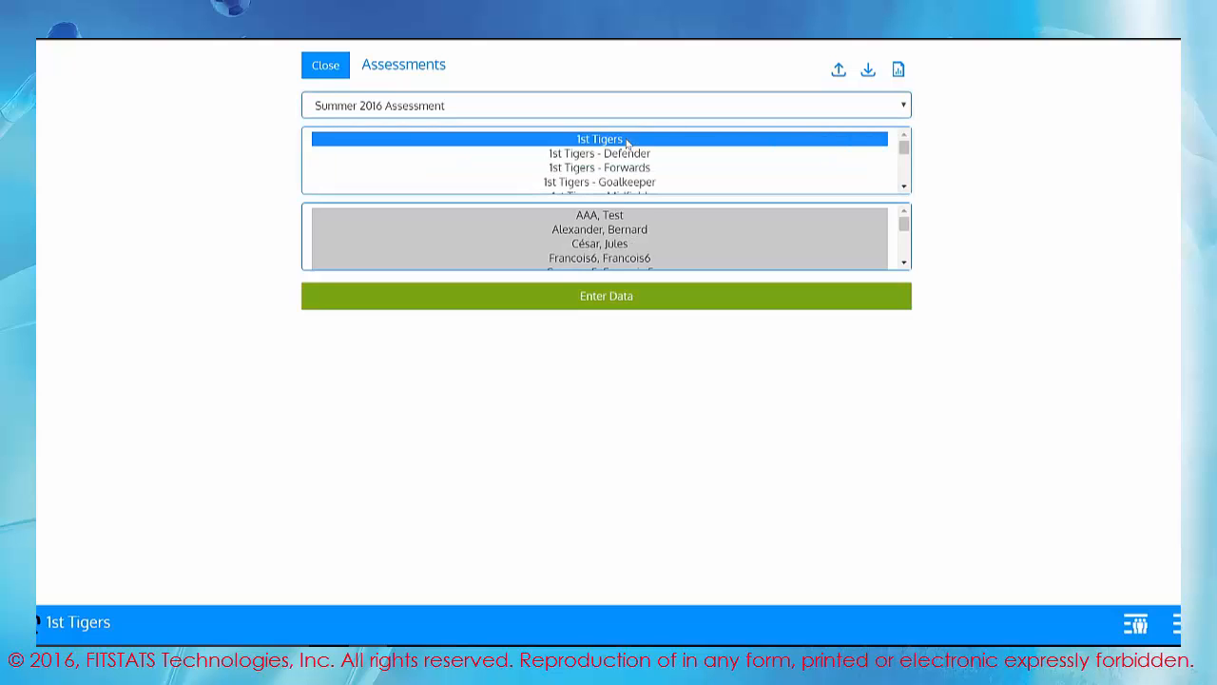
{"action": "scroll", "coordinate": [613, 245], "scroll_direction": "down", "scroll_amount": 3}
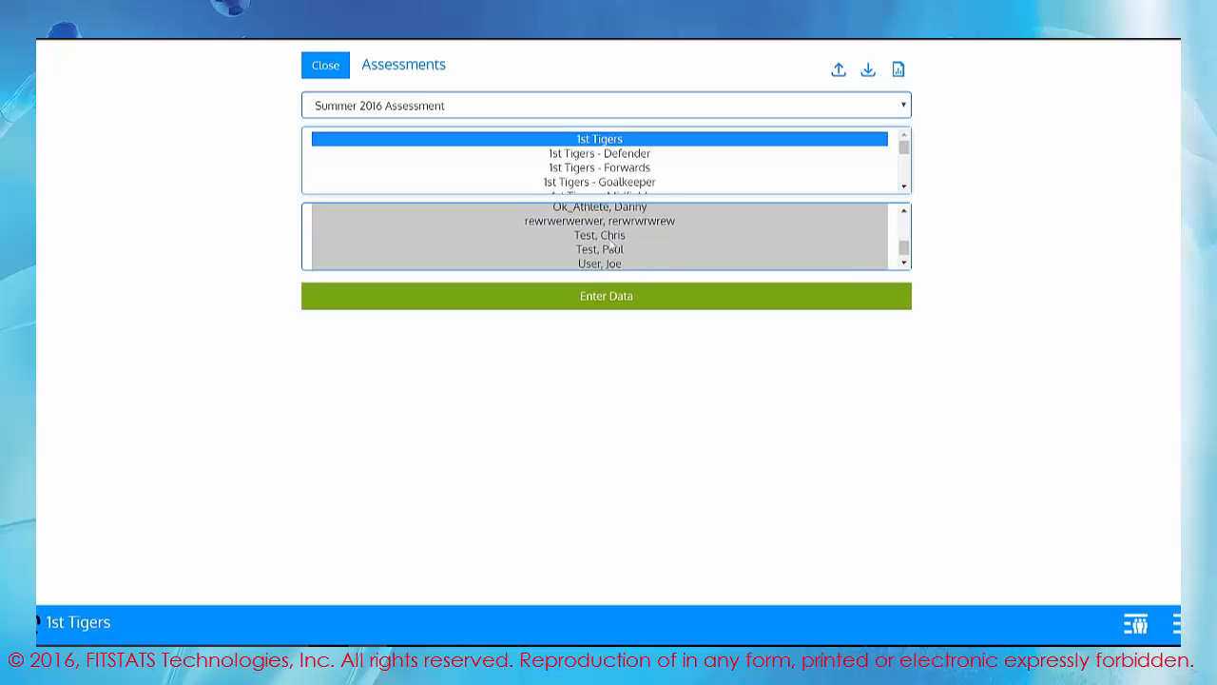
{"action": "scroll", "coordinate": [614, 245], "scroll_direction": "up", "scroll_amount": 3}
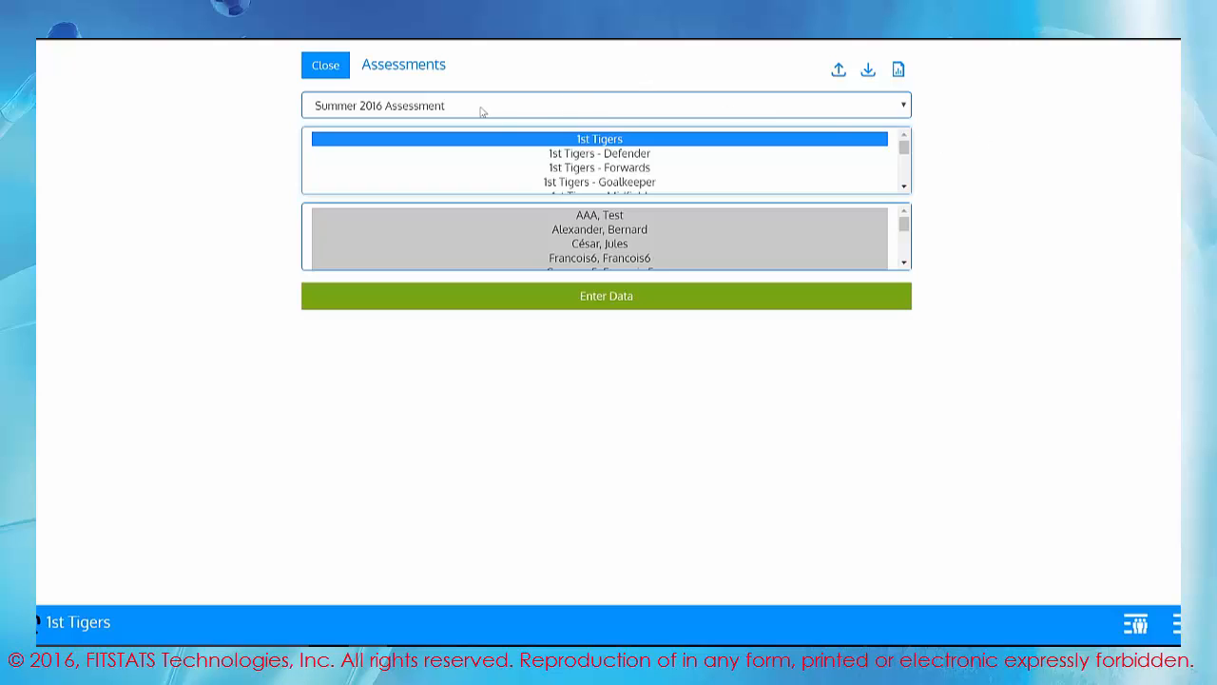
{"action": "left_click", "coordinate": [534, 86]}
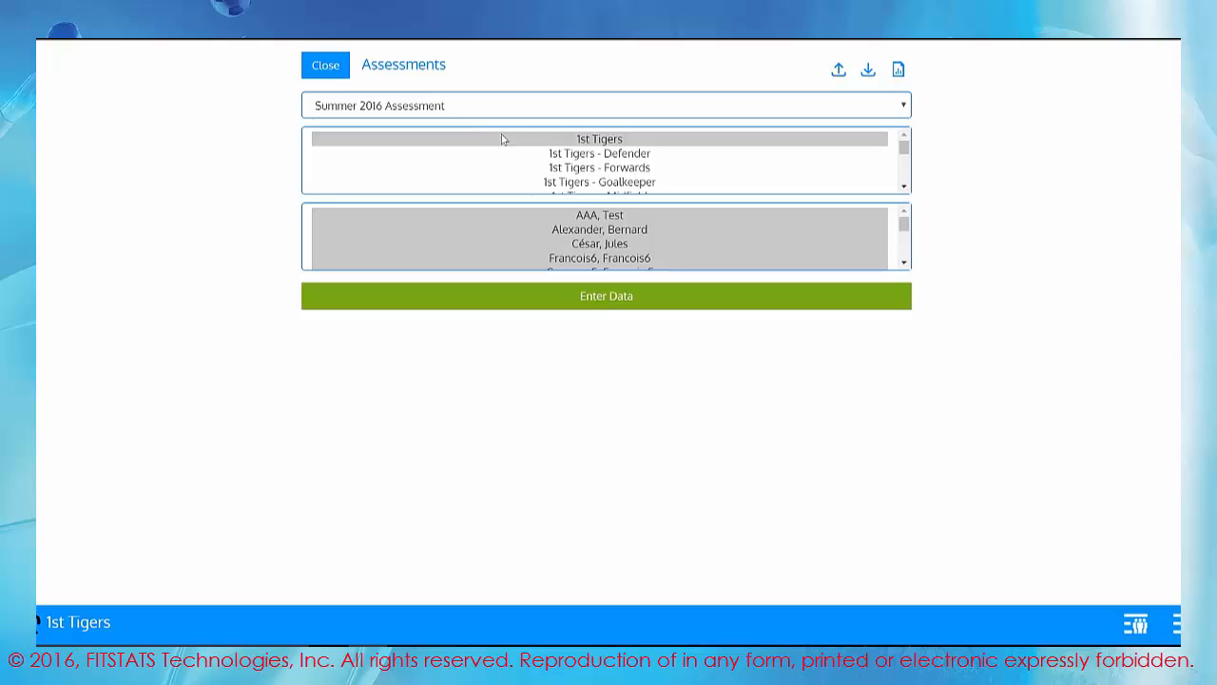
Open the team's Summer 2016 Assessment data entry table, examine its height, weight and BMI columns, and close it.
{"action": "left_click", "coordinate": [648, 297]}
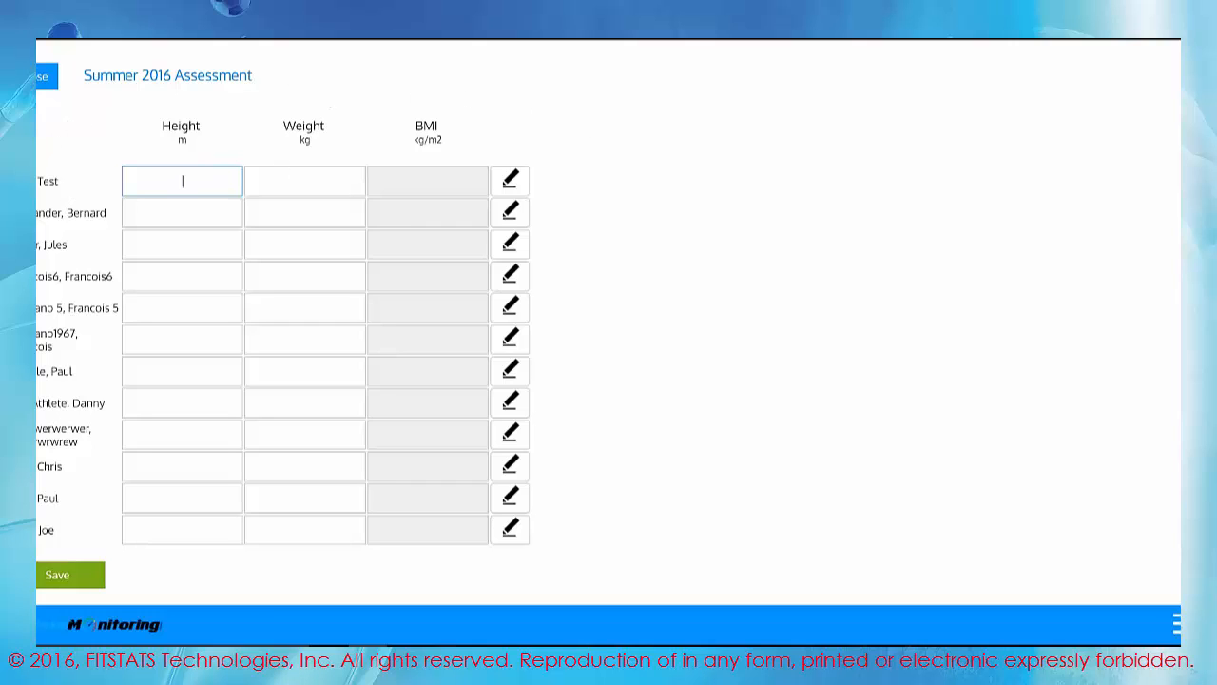
{"action": "left_click", "coordinate": [421, 179]}
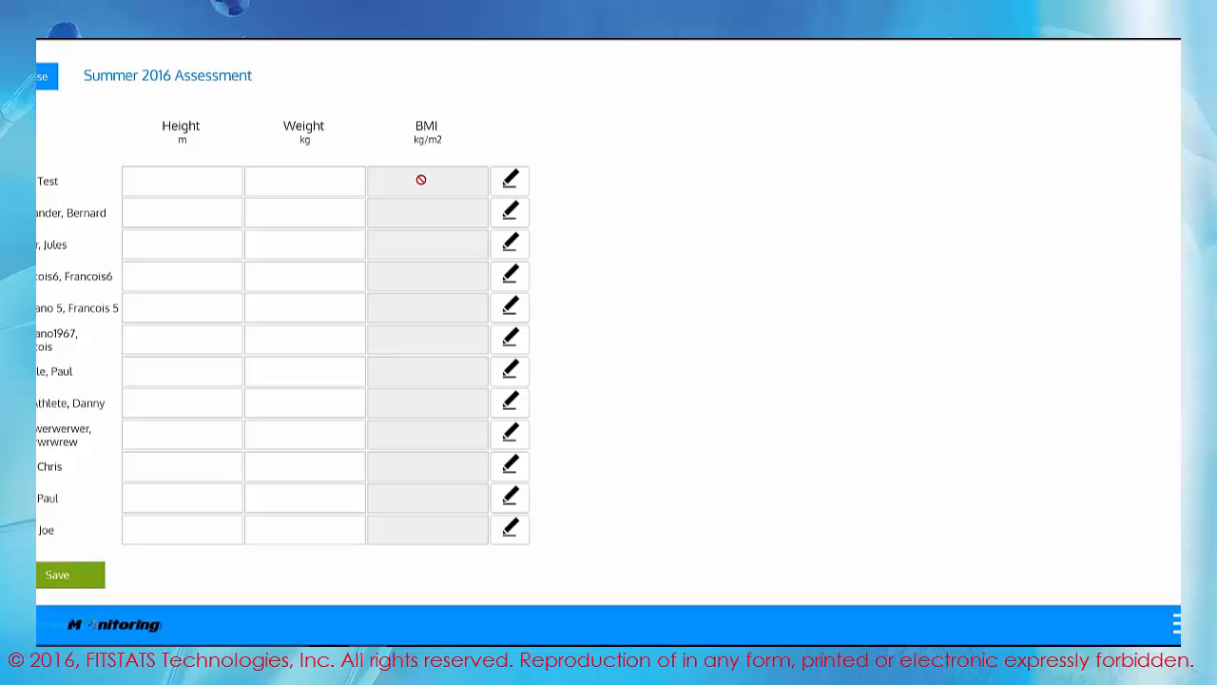
{"action": "left_click", "coordinate": [52, 84]}
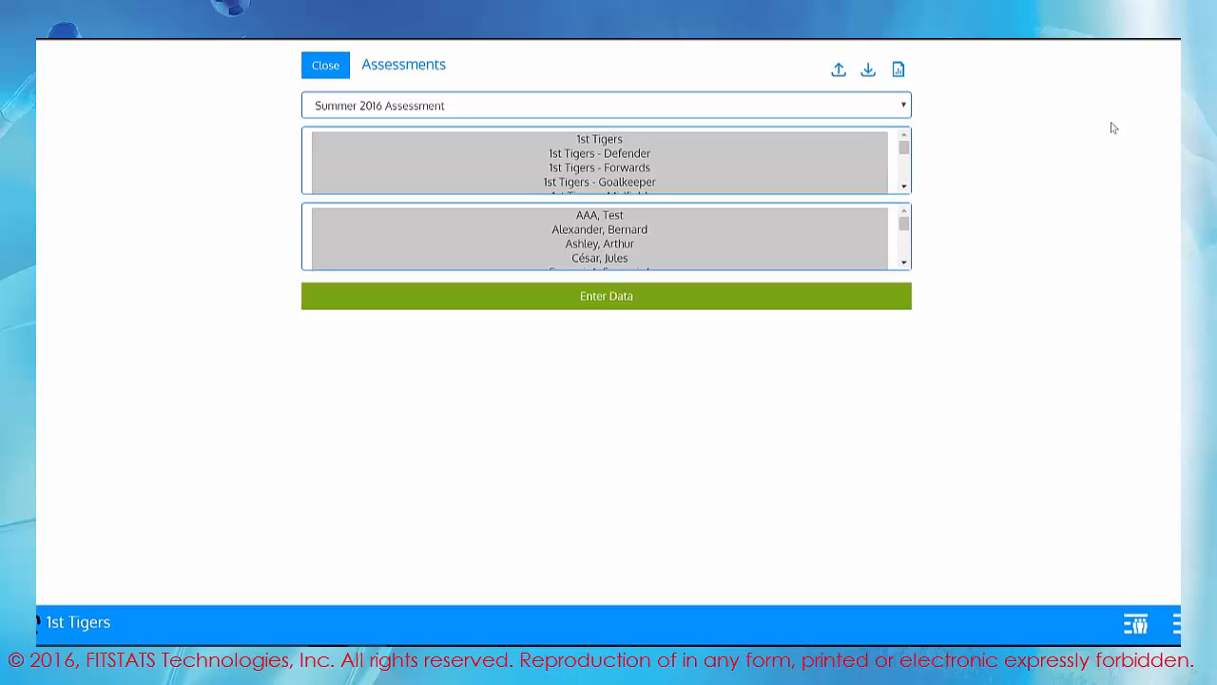
Open the Summer 2016 Assessment form for only the first listed athlete, examine its comments and attachment fields, and close it.
{"action": "left_click", "coordinate": [808, 105]}
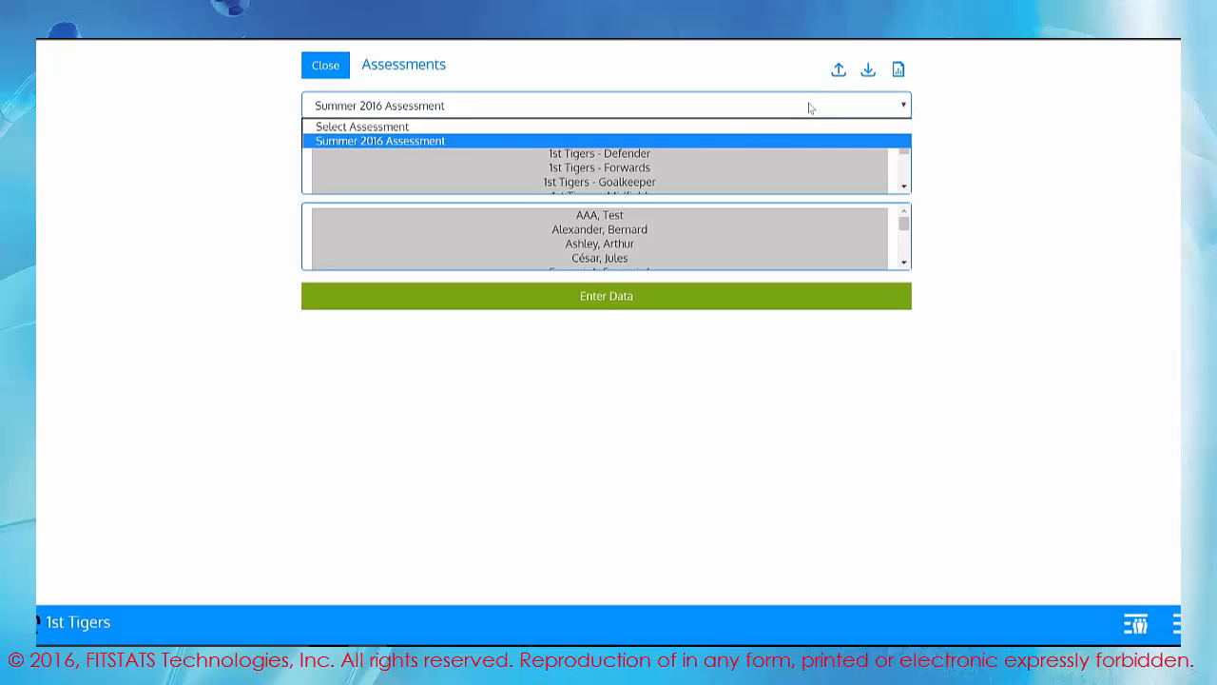
{"action": "left_click", "coordinate": [1140, 124]}
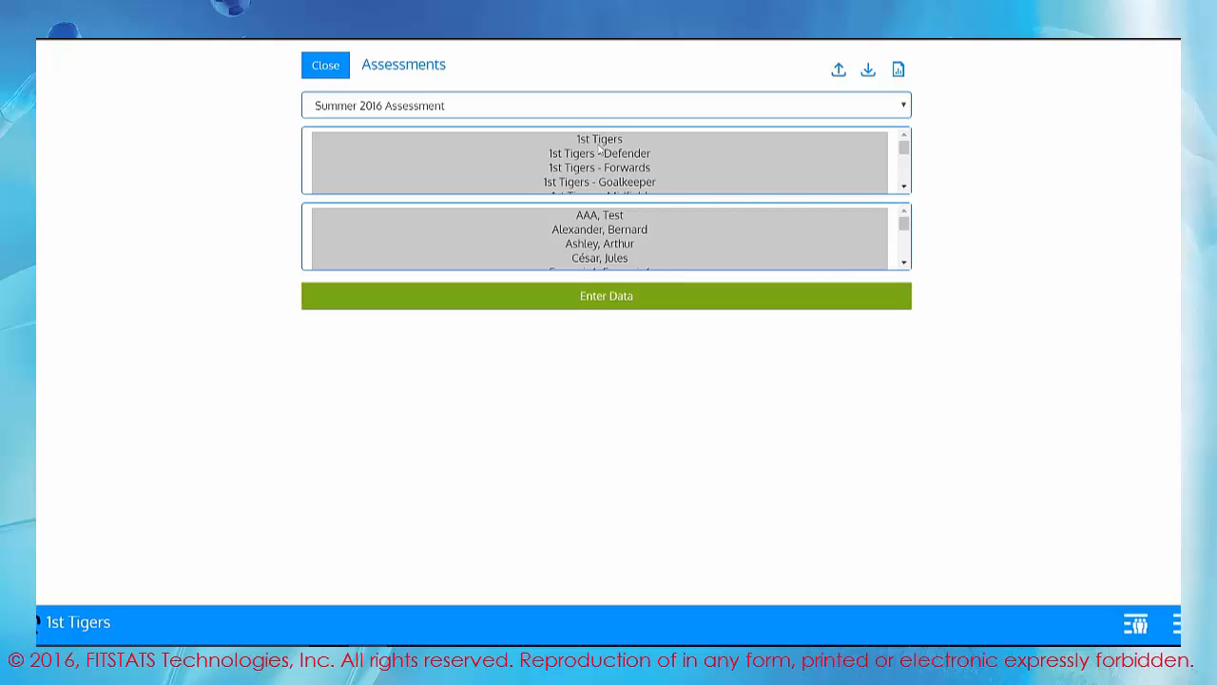
{"action": "left_click", "coordinate": [597, 107]}
{"action": "left_click", "coordinate": [586, 137]}
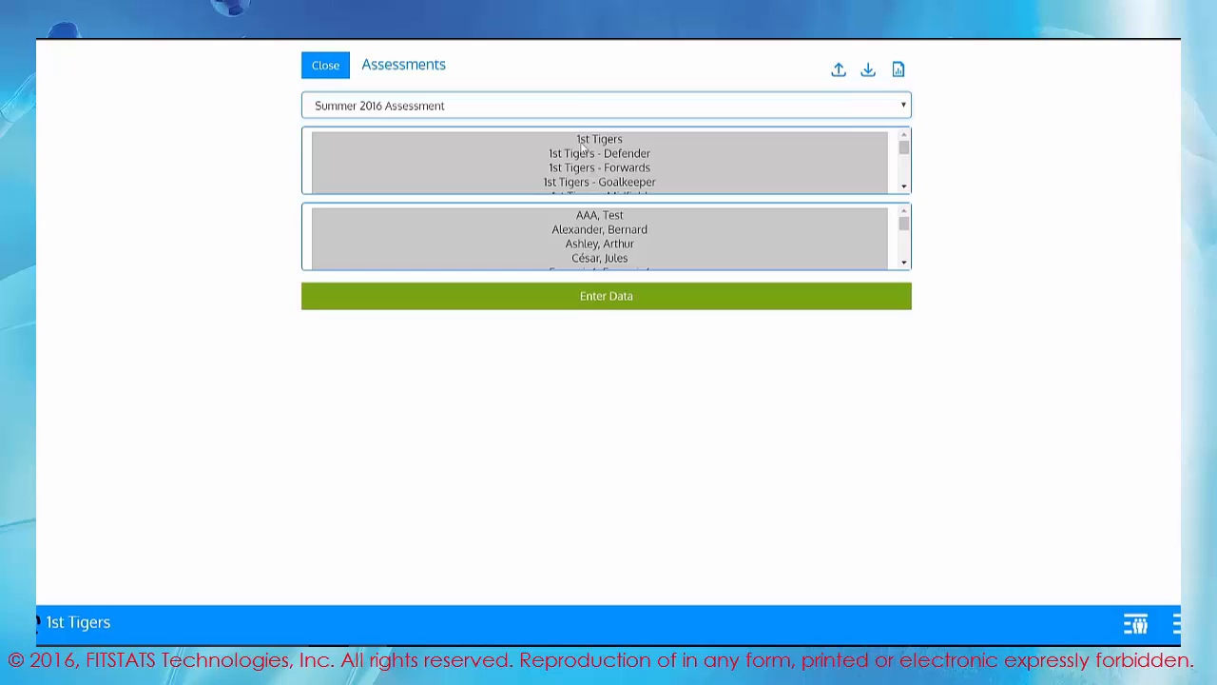
{"action": "left_click", "coordinate": [593, 218]}
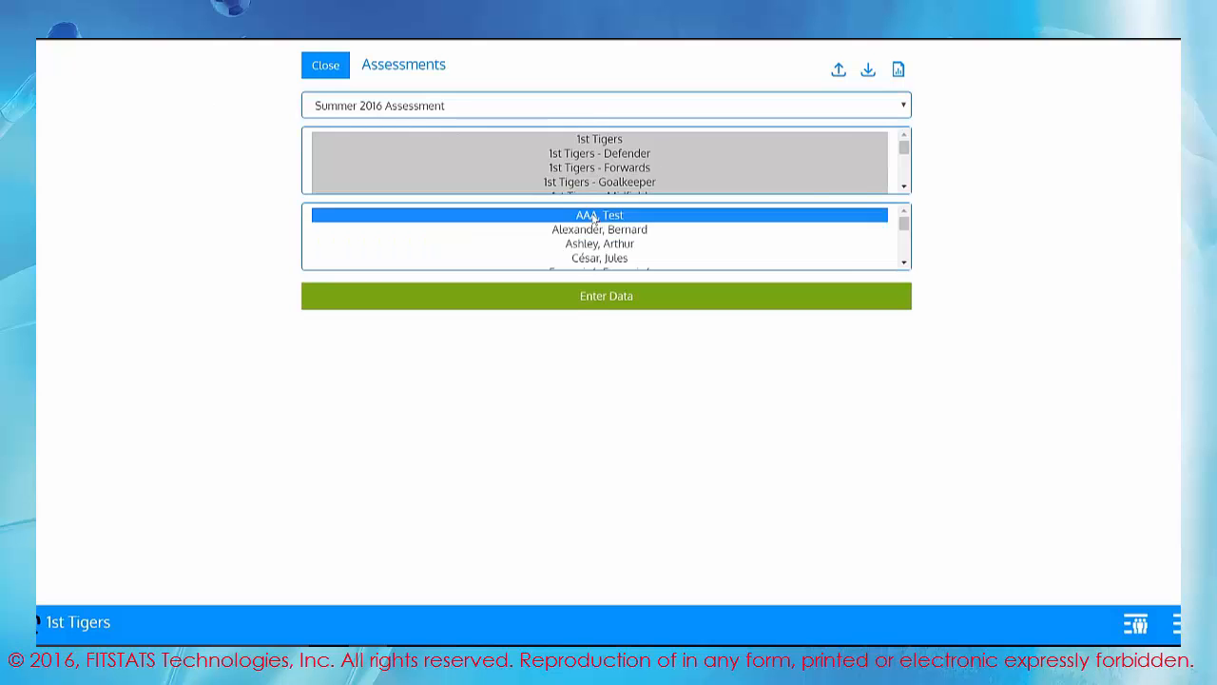
{"action": "left_click", "coordinate": [569, 301]}
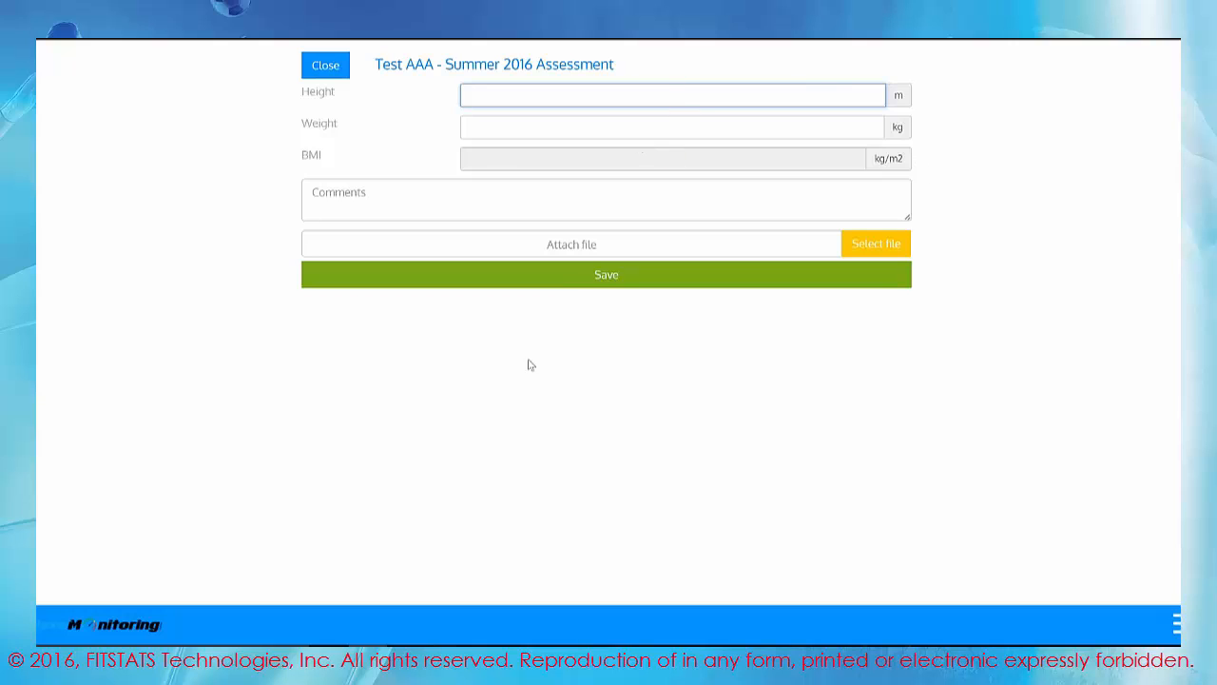
{"action": "left_click", "coordinate": [459, 185]}
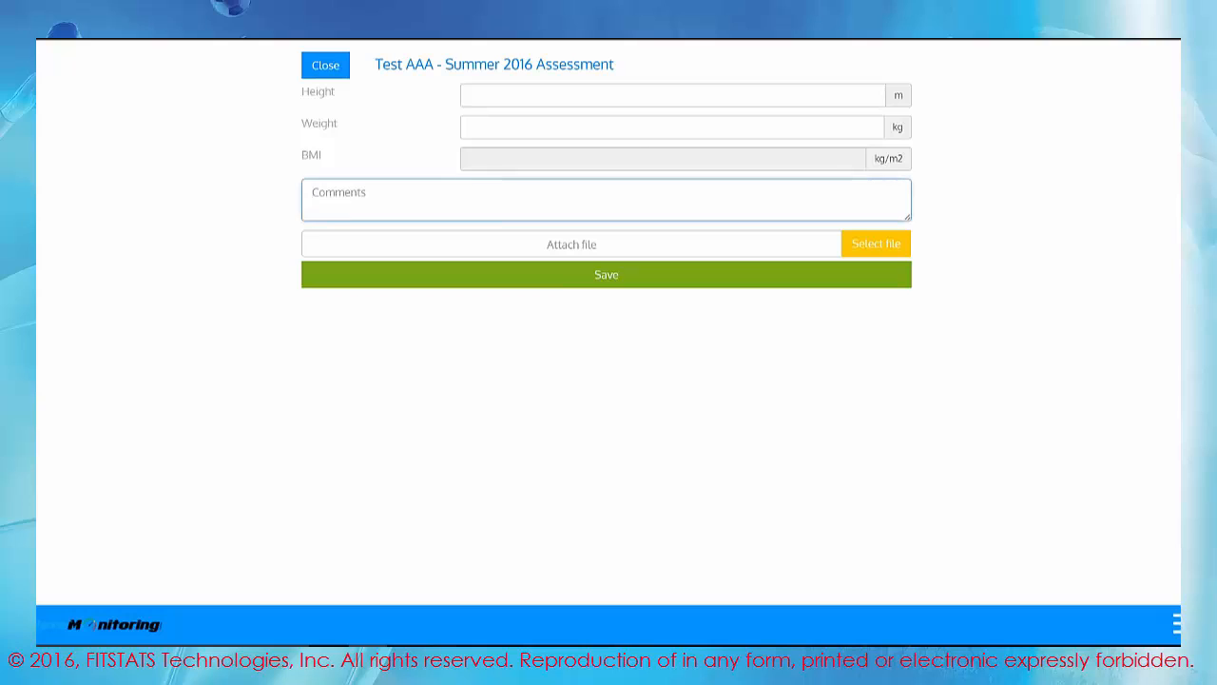
{"action": "left_click", "coordinate": [554, 245]}
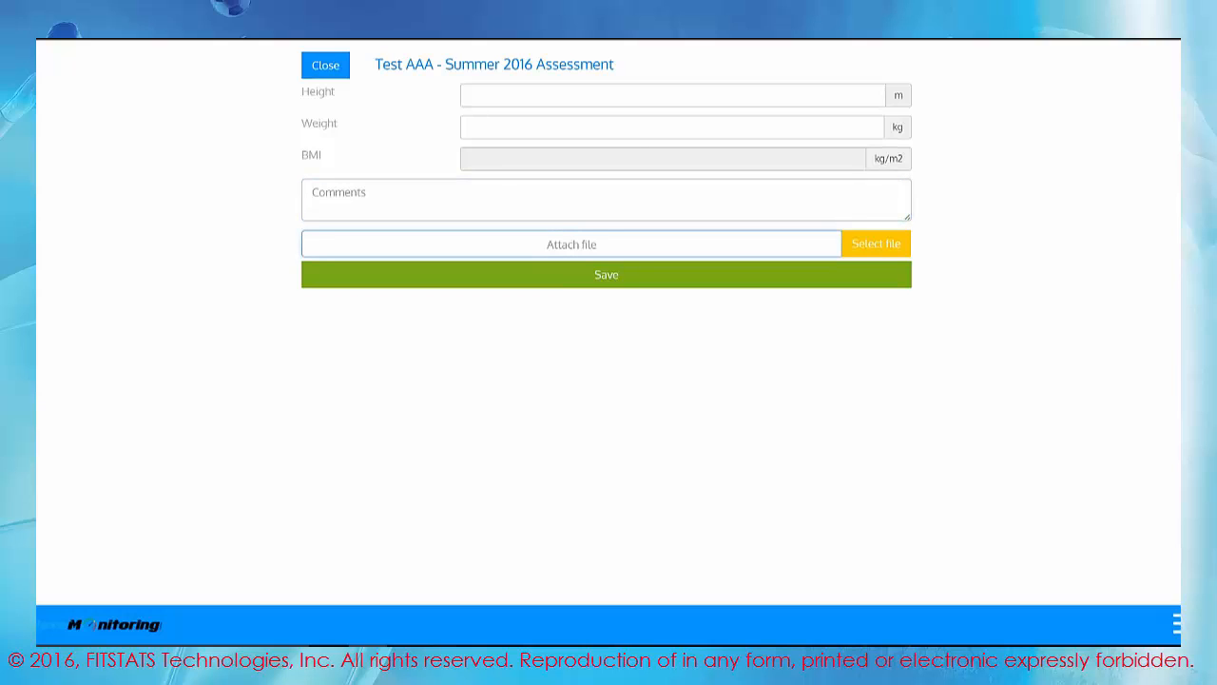
{"action": "left_click", "coordinate": [311, 65]}
Open the Summer 2016 data entry table for the 1st Tigers group and view the first athlete's comment and file attachment options.
{"action": "left_click", "coordinate": [621, 141]}
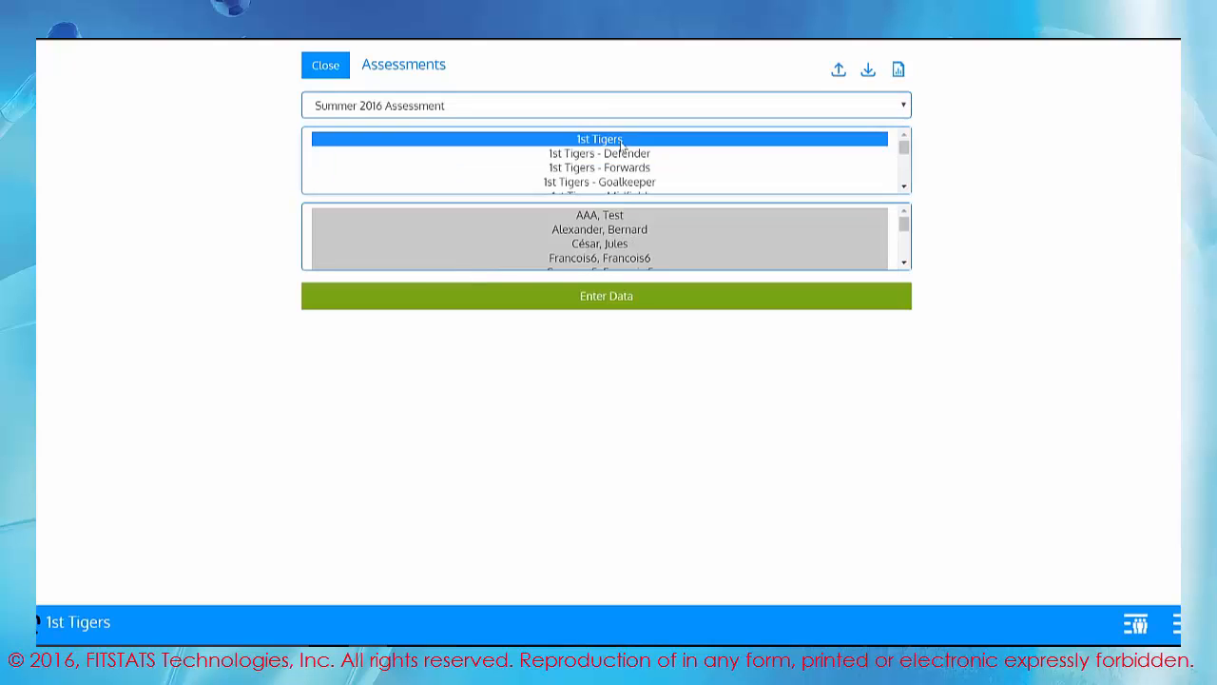
{"action": "left_click", "coordinate": [631, 299]}
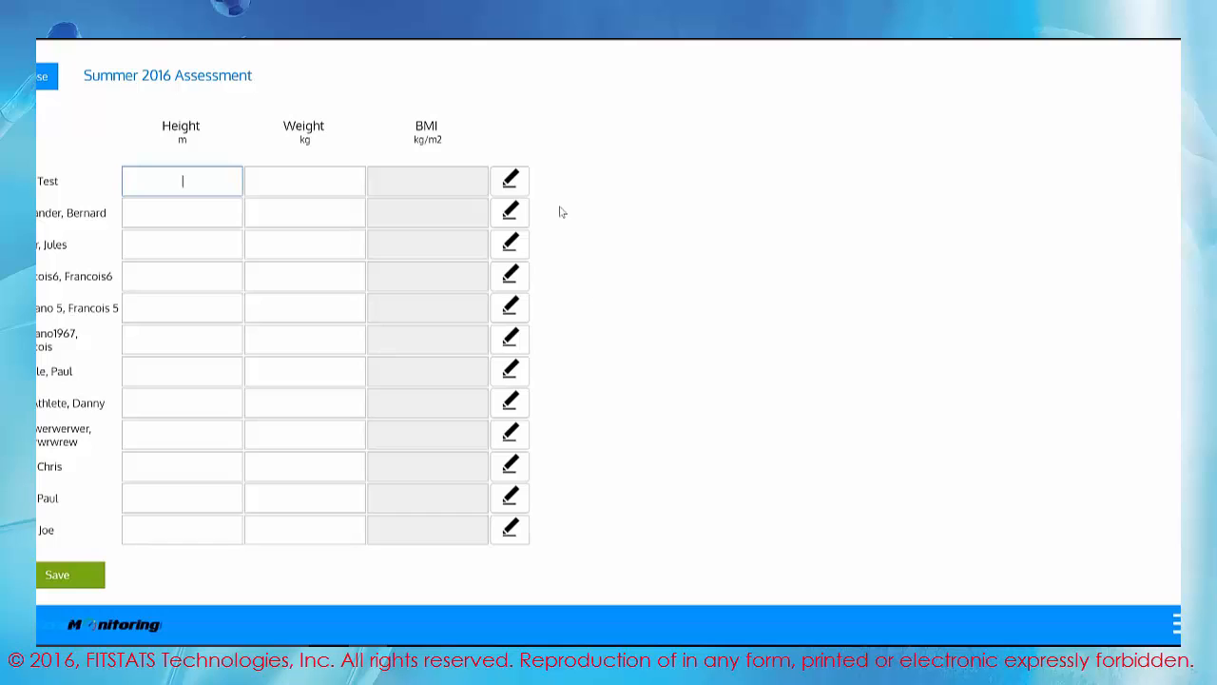
{"action": "left_click", "coordinate": [511, 180]}
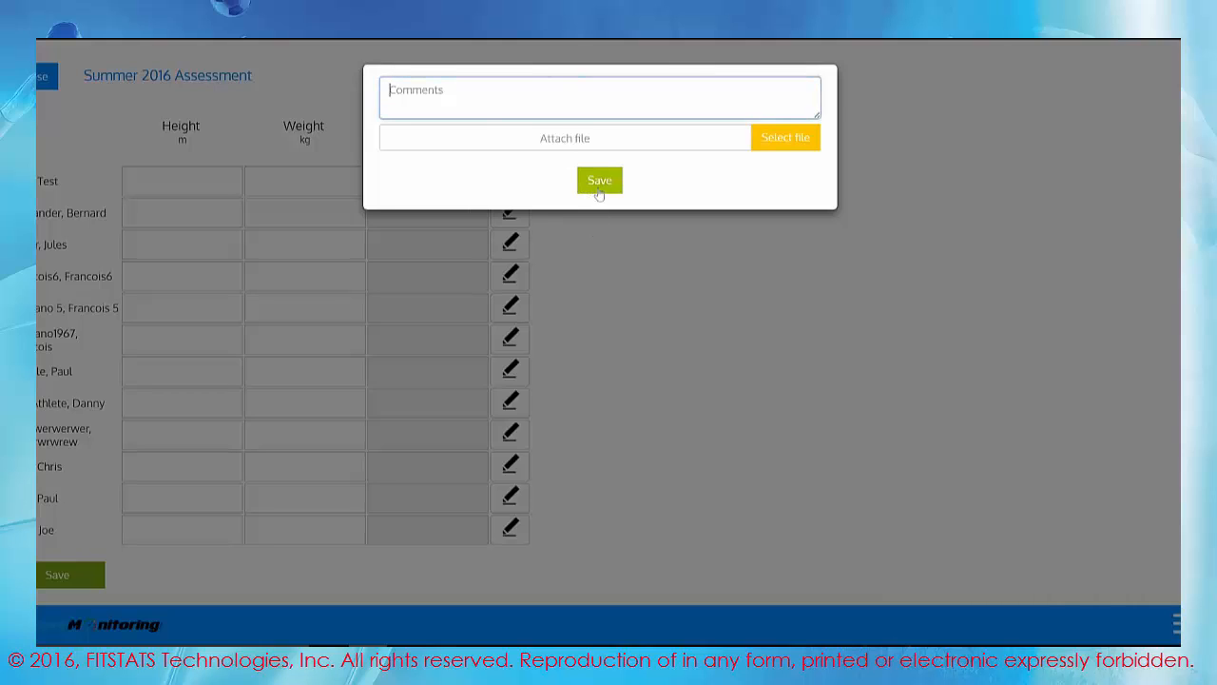
{"action": "left_click", "coordinate": [644, 301]}
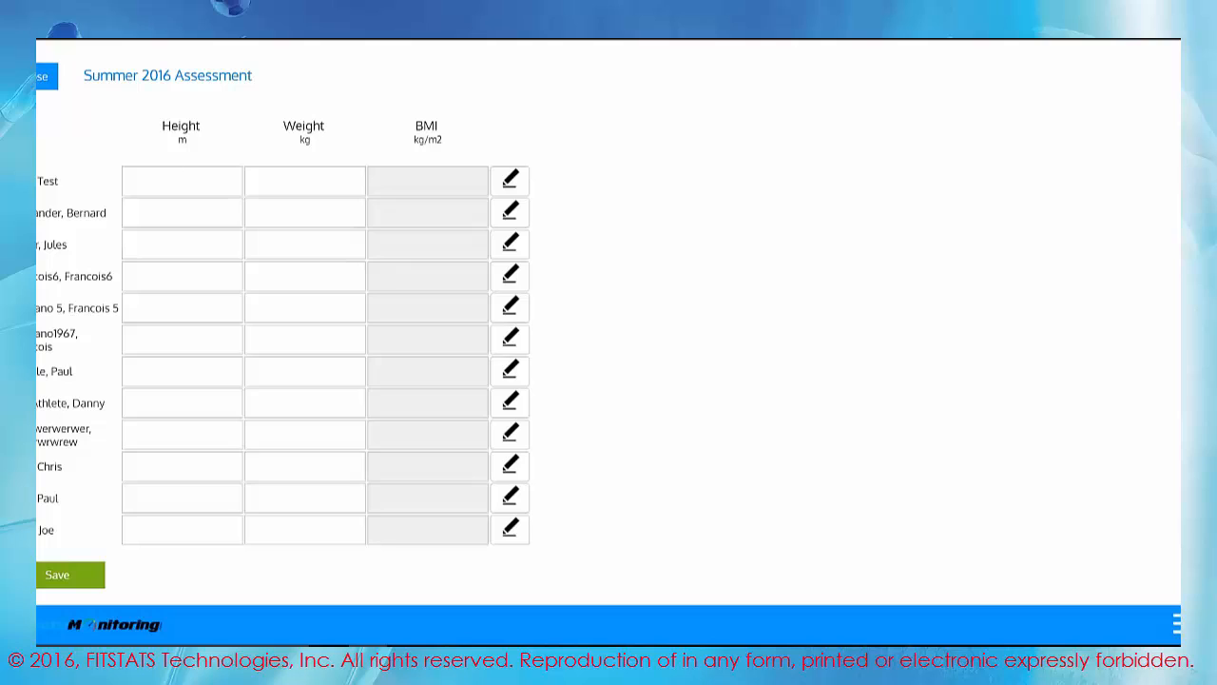
Enter the athletes' heights in row order as 2, 1.8, 1.9, 1.57, 2.12, 1.64, 1.89, 1.7, 2, 1.94, 2.2 and 1.9 m.
{"action": "left_click", "coordinate": [176, 180]}
{"action": "type", "text": "2"}
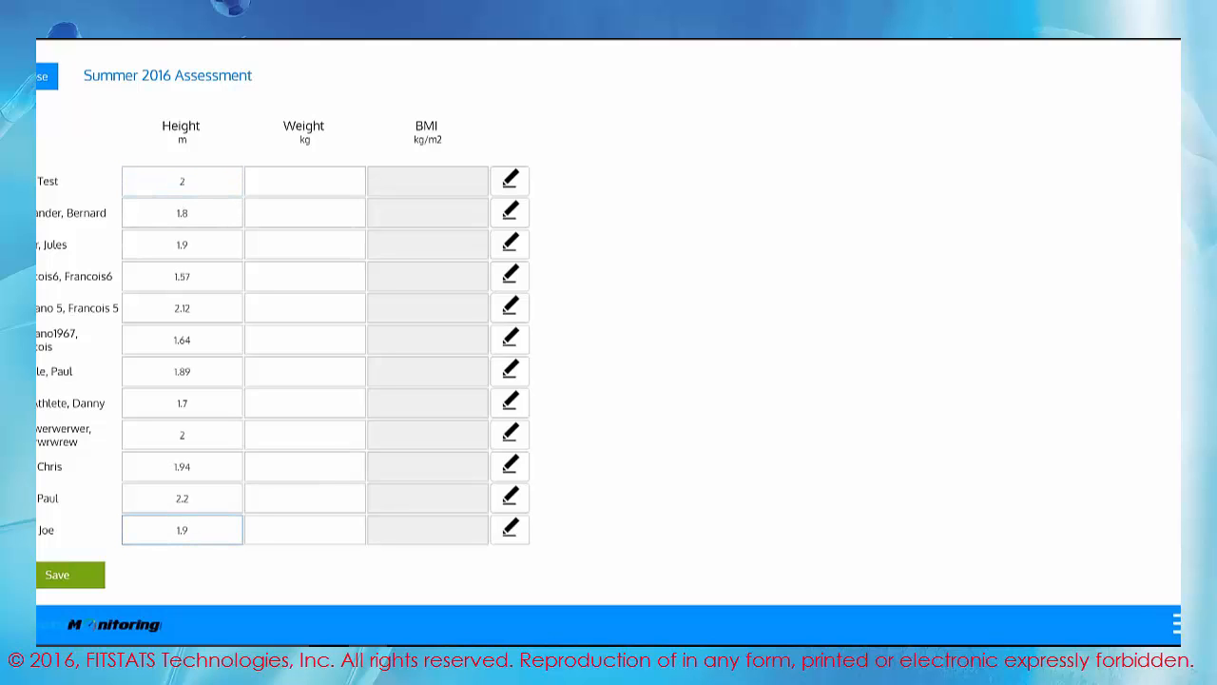
{"action": "key", "text": "Up"}
{"action": "key", "text": "Up"}
{"action": "key", "text": "Up"}
{"action": "key", "text": "Down"}
{"action": "key", "text": "Down"}
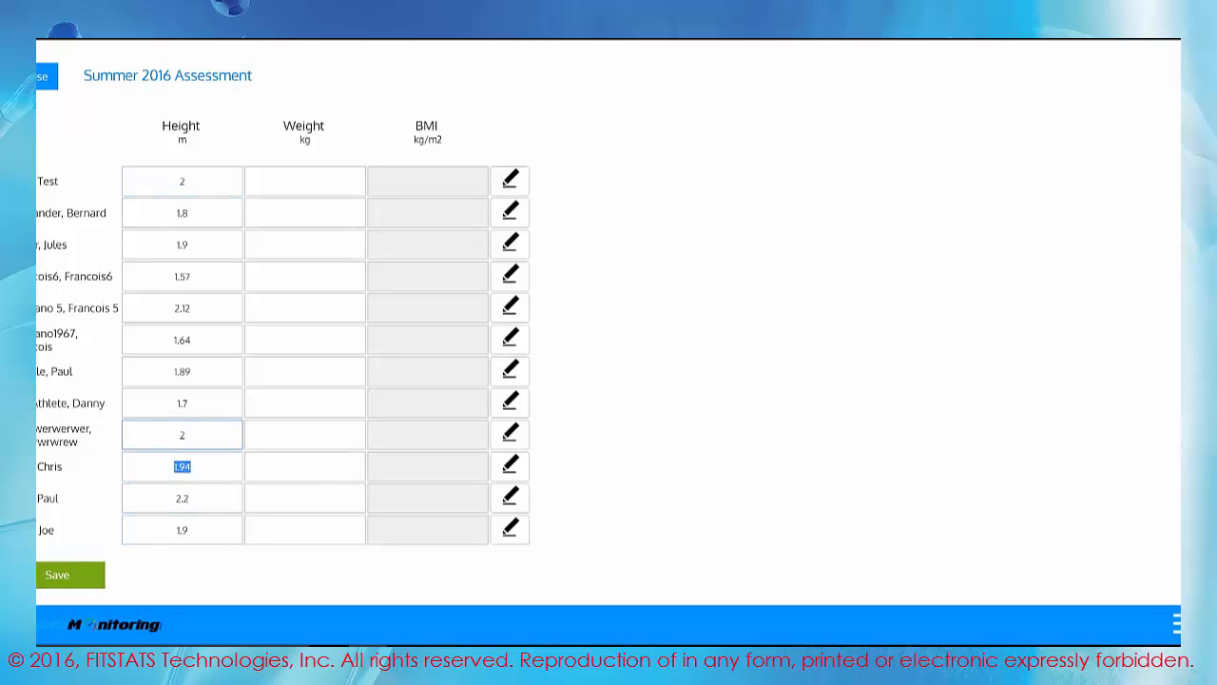
Enter the weights in row order as 75, 70.2, 72, 61, 82, 59, 72, 63, 74.1, 78, 90 and 68 kg and save.
{"action": "key", "text": "Right"}
{"action": "key", "text": "Down"}
{"action": "key", "text": "Left"}
{"action": "key", "text": "Up"}
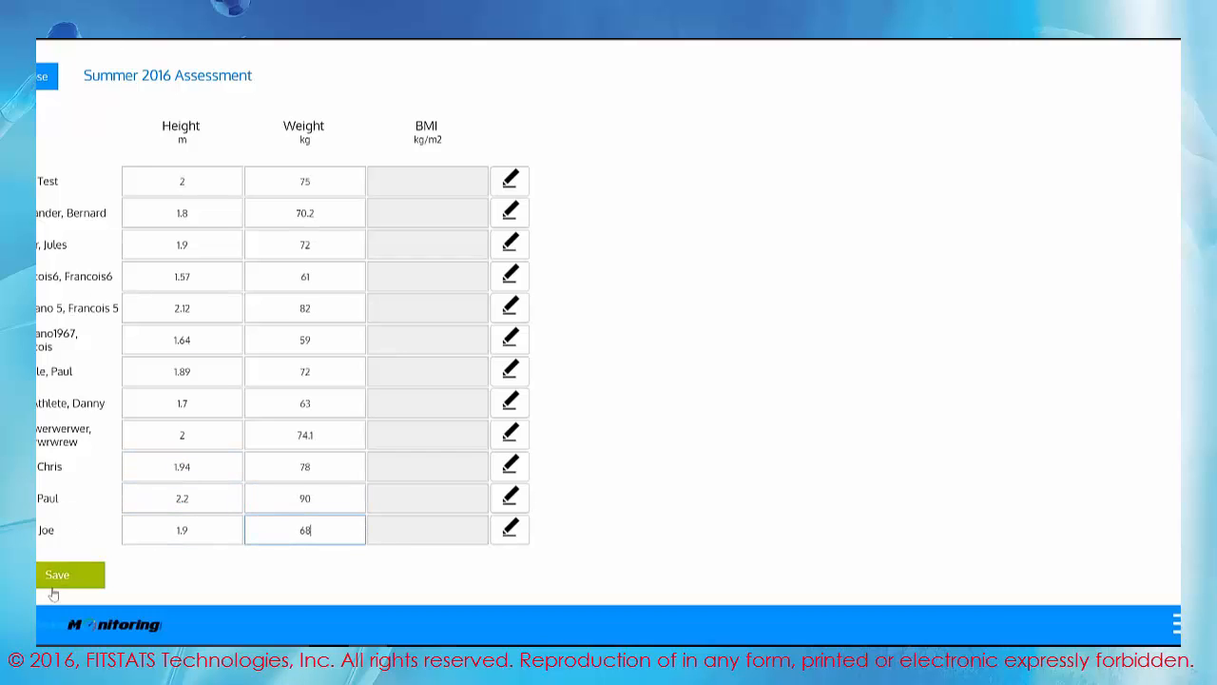
{"action": "left_click", "coordinate": [52, 577]}
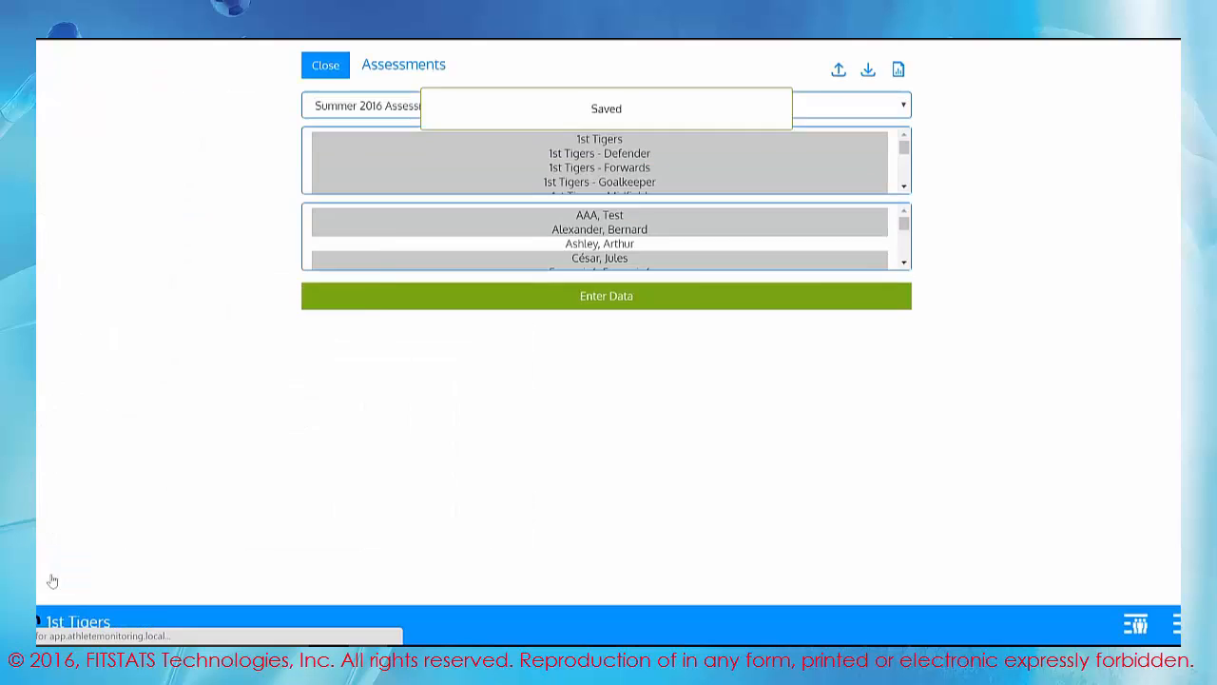
Reopen the team's Summer 2016 Assessment data to examine the calculated BMI values, and close the table.
{"action": "scroll", "coordinate": [534, 223], "scroll_direction": "down", "scroll_amount": 10}
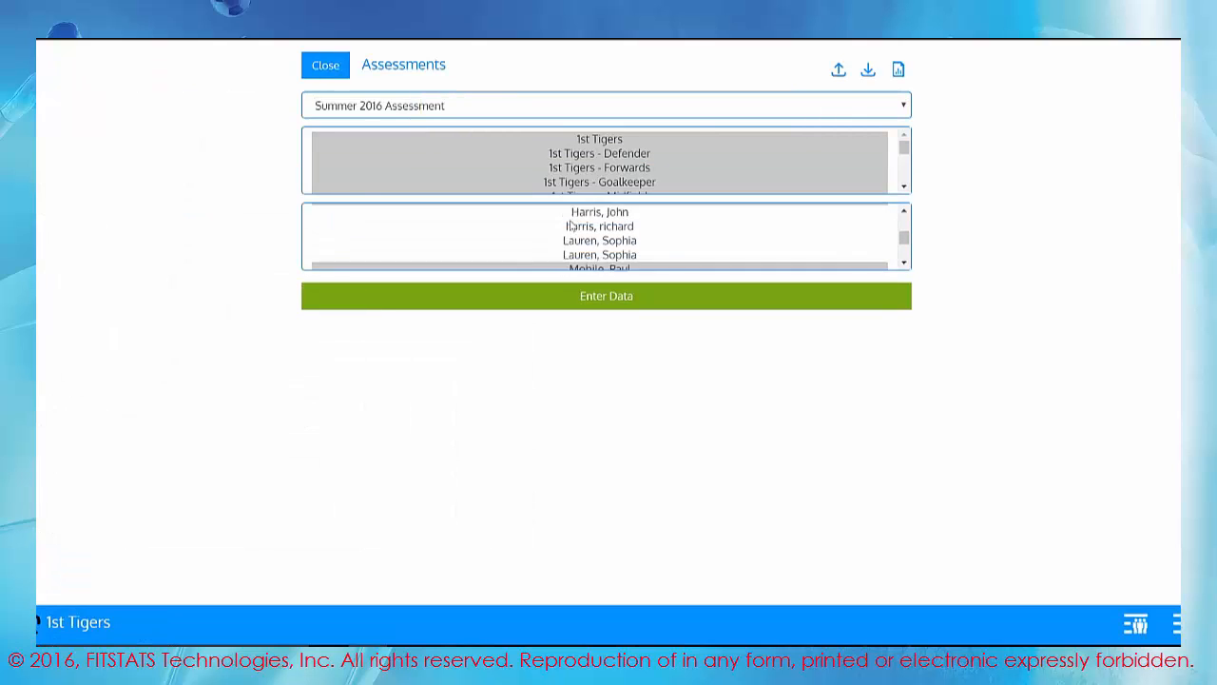
{"action": "scroll", "coordinate": [578, 240], "scroll_direction": "up", "scroll_amount": 10}
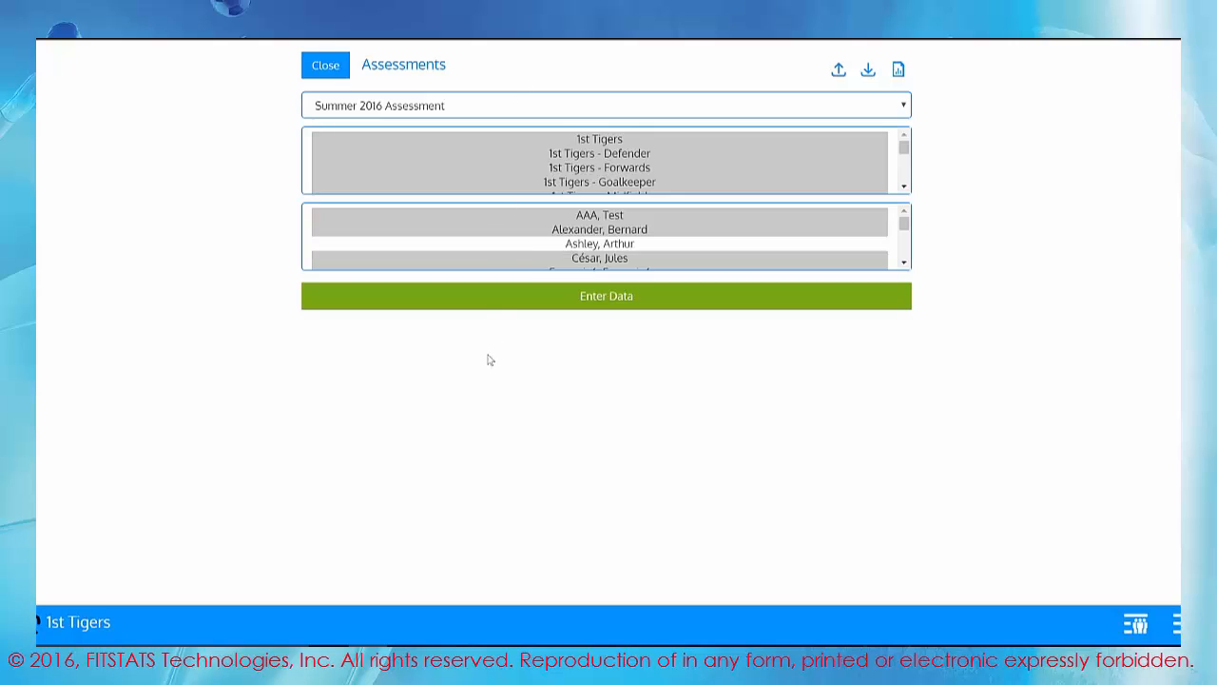
{"action": "left_click", "coordinate": [540, 308]}
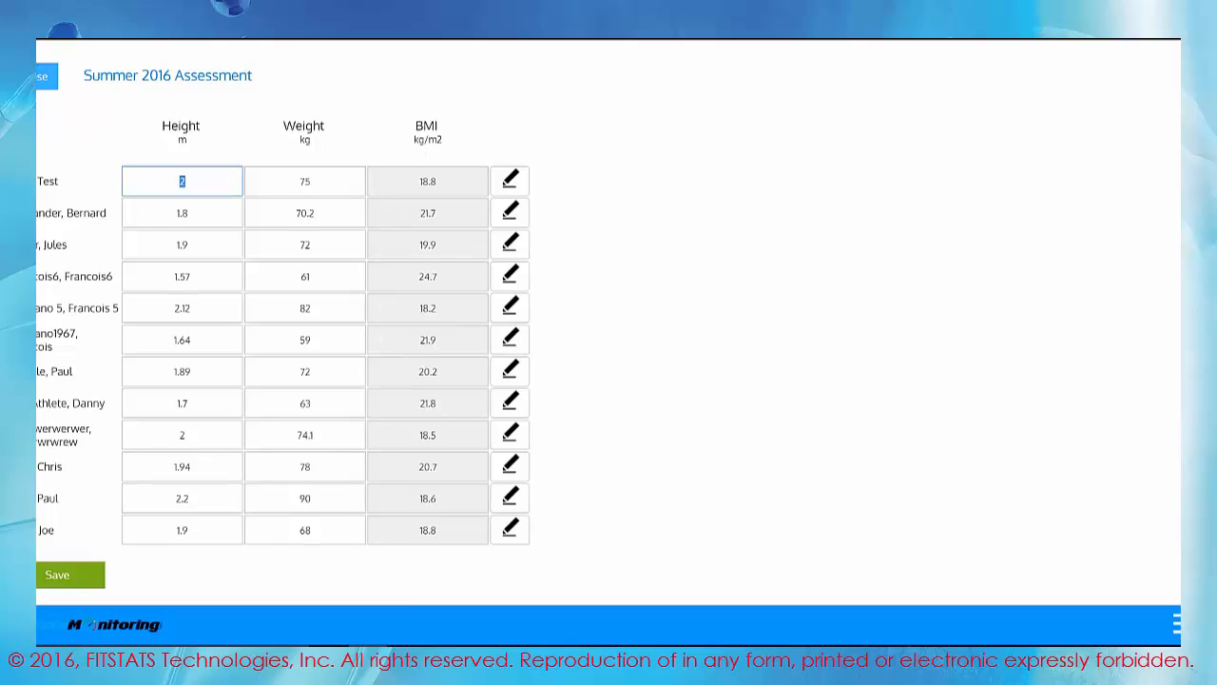
{"action": "left_click", "coordinate": [46, 76]}
{"action": "left_click", "coordinate": [398, 107]}
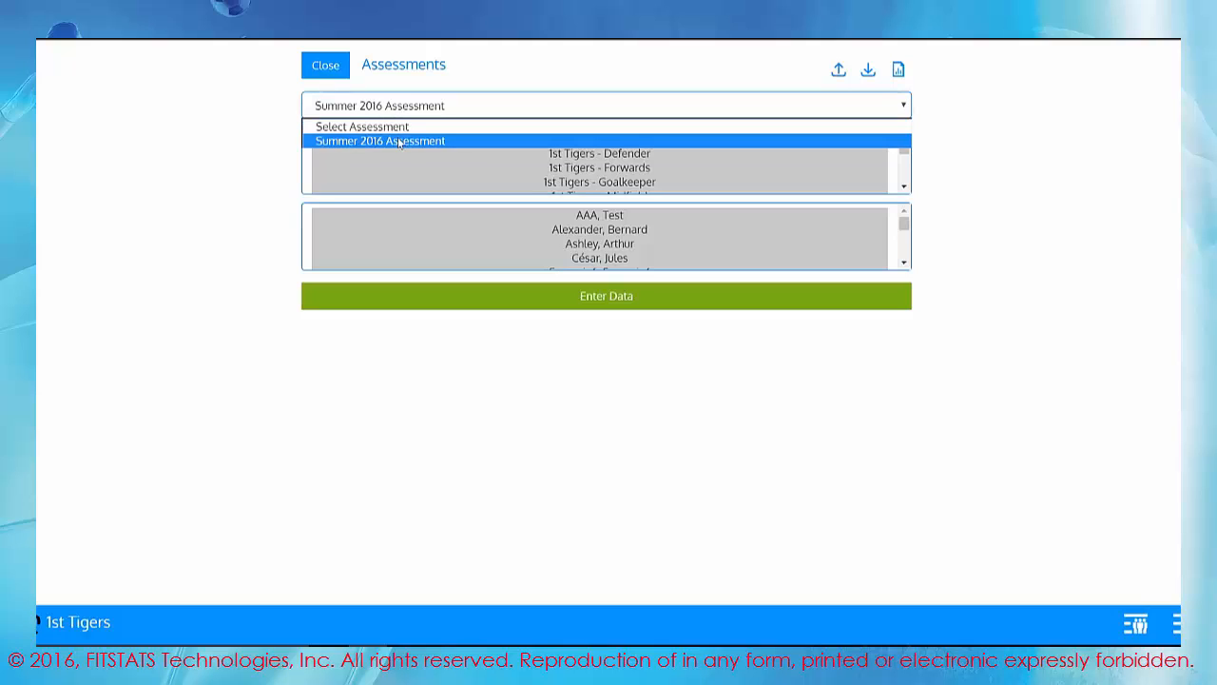
{"action": "left_click", "coordinate": [480, 84]}
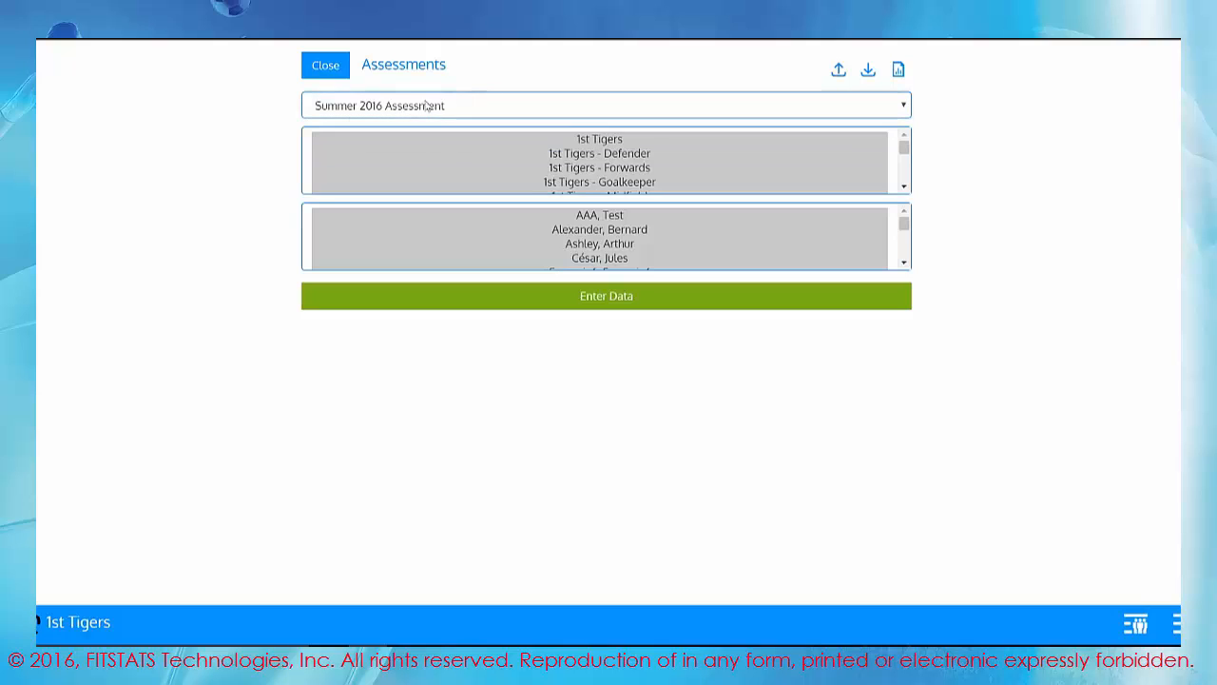
Start a new assessment in the team system's assessment calendar settings and name it "September Assessment - 2016".
{"action": "left_click", "coordinate": [336, 75]}
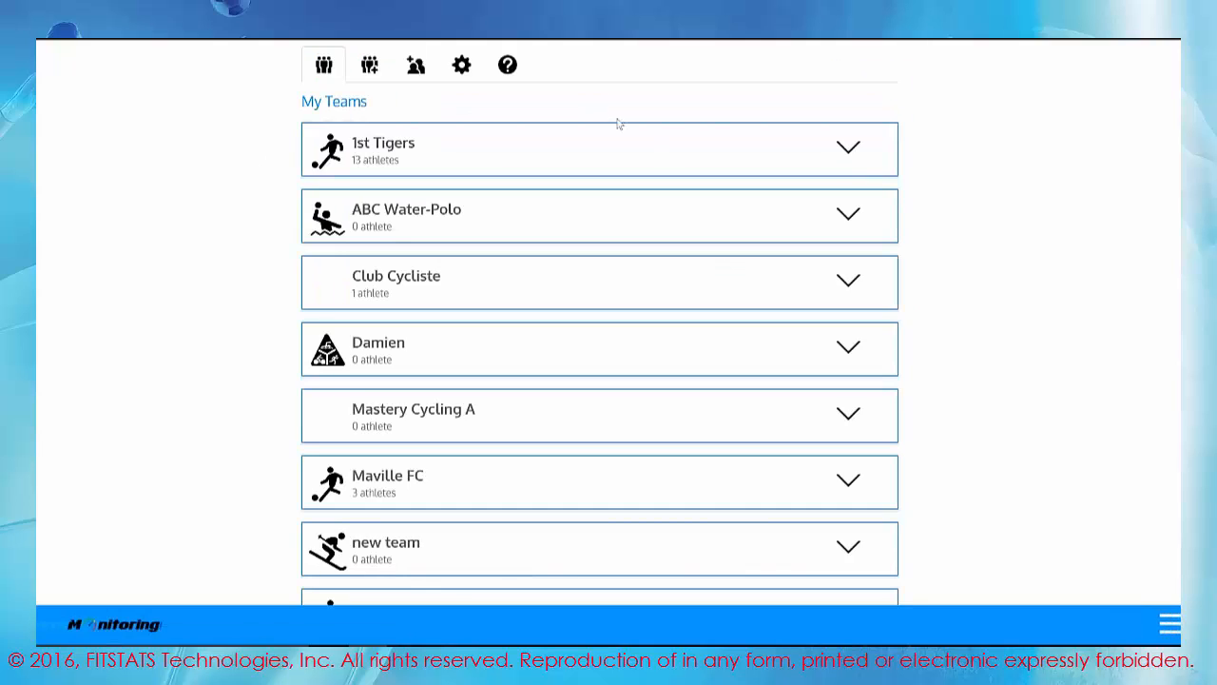
{"action": "left_click", "coordinate": [458, 75]}
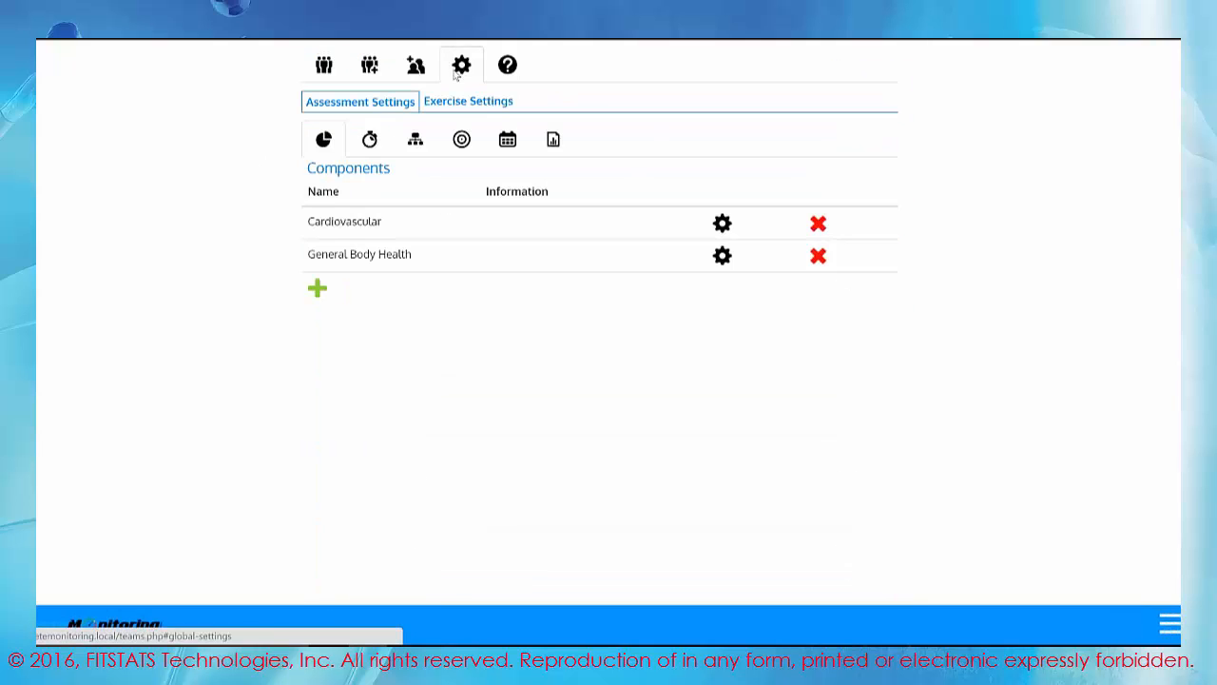
{"action": "left_click", "coordinate": [511, 142]}
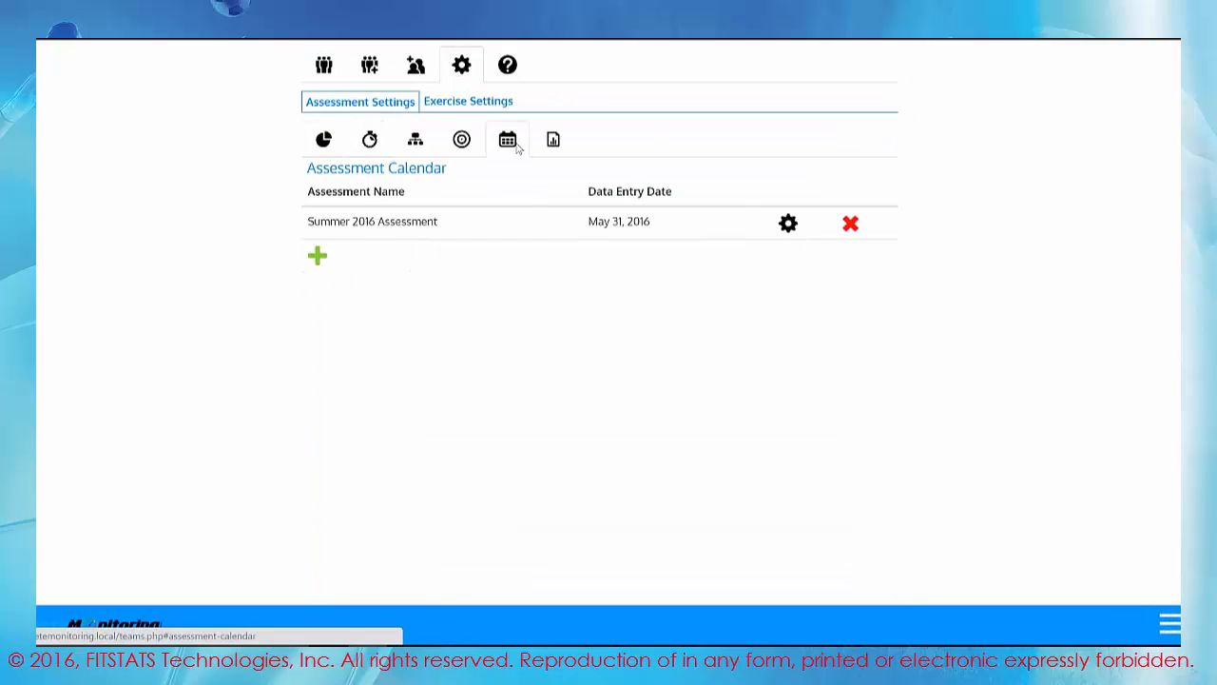
{"action": "left_click", "coordinate": [315, 259]}
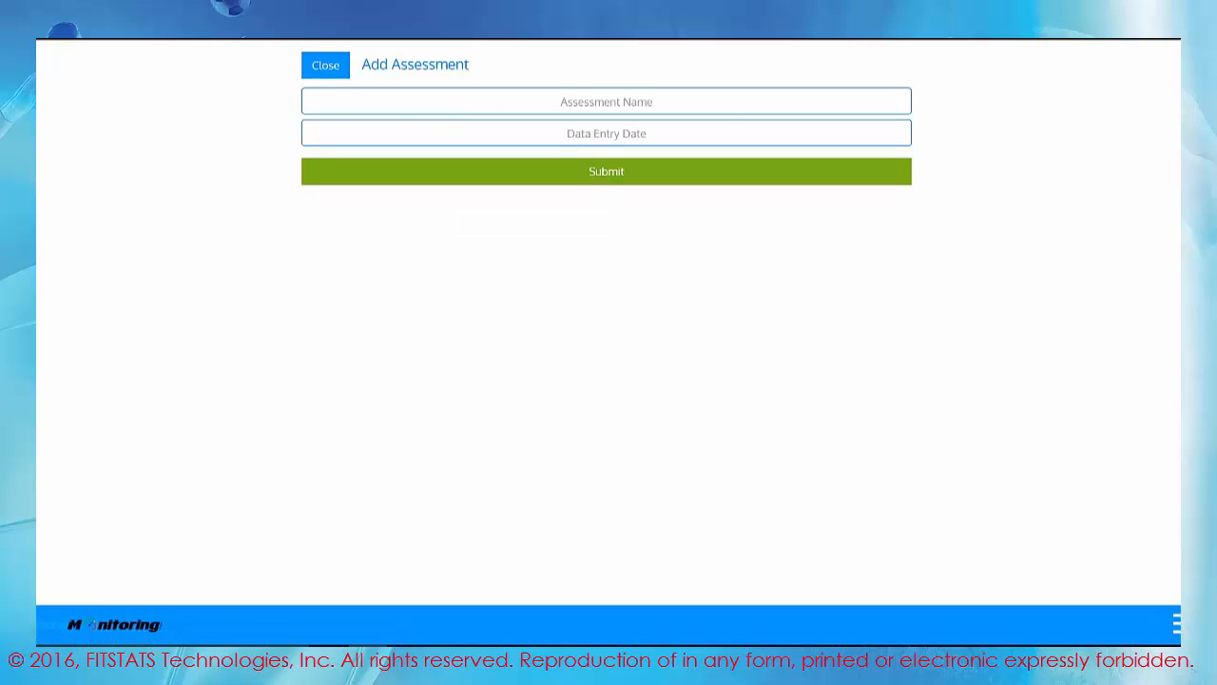
{"action": "left_click", "coordinate": [607, 102]}
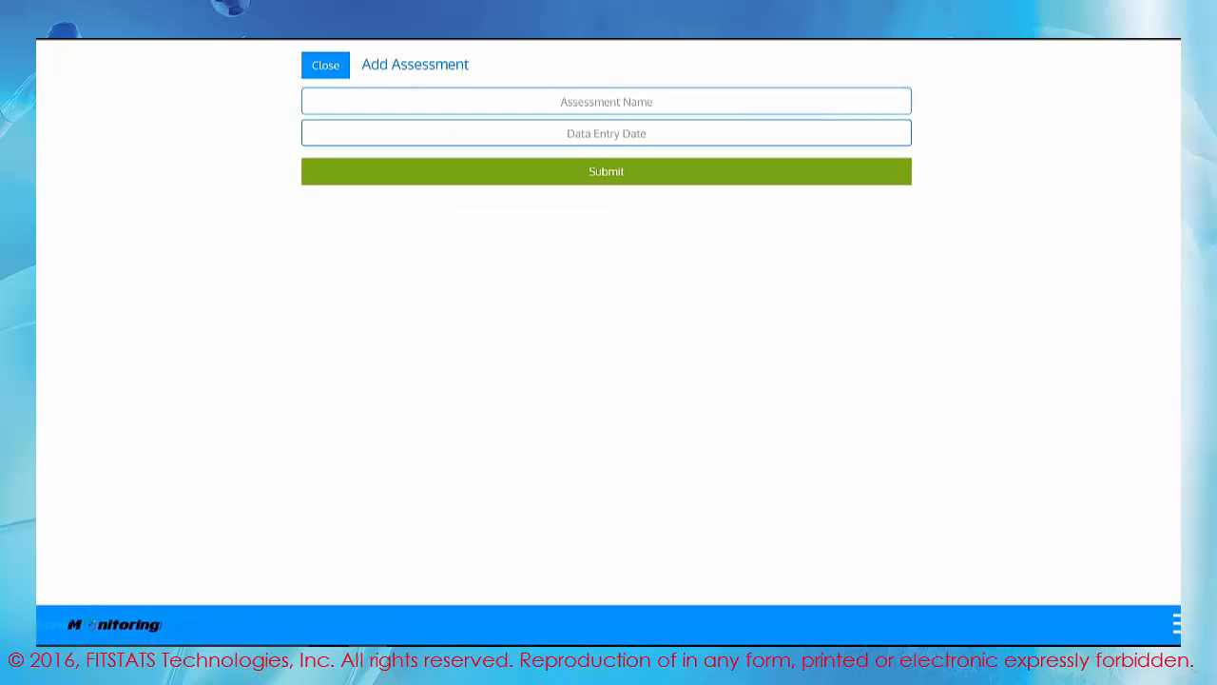
{"action": "type", "text": "September Assessmen"}
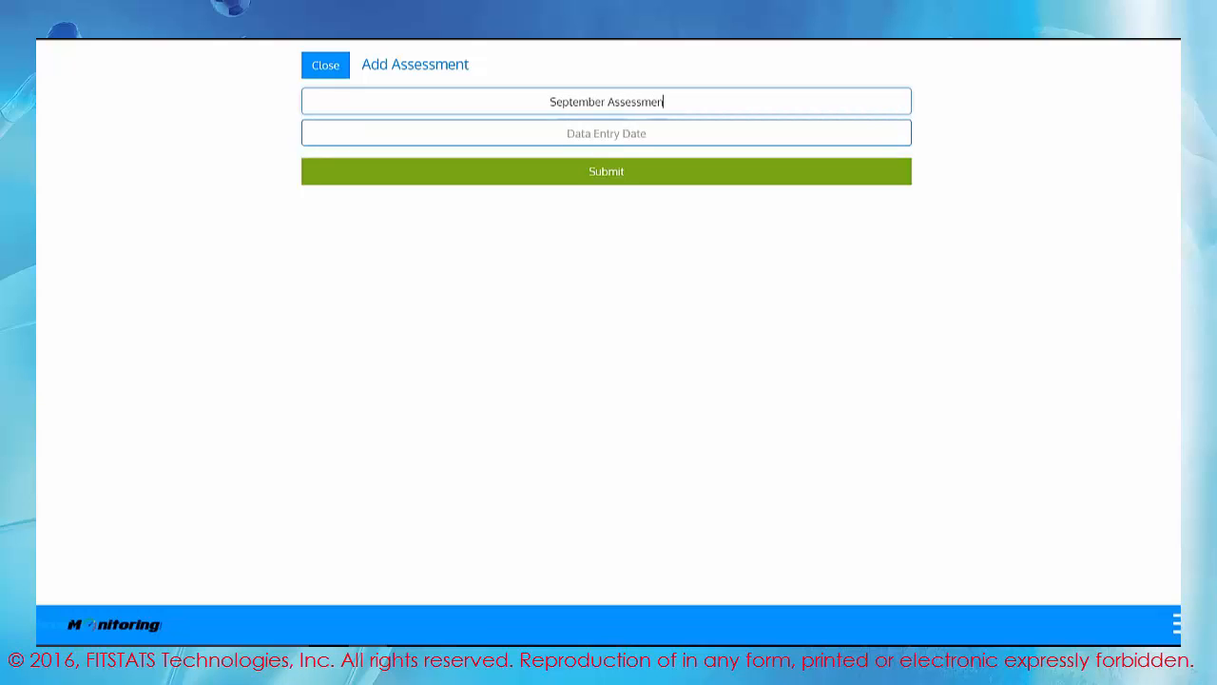
{"action": "type", "text": "t - 201"}
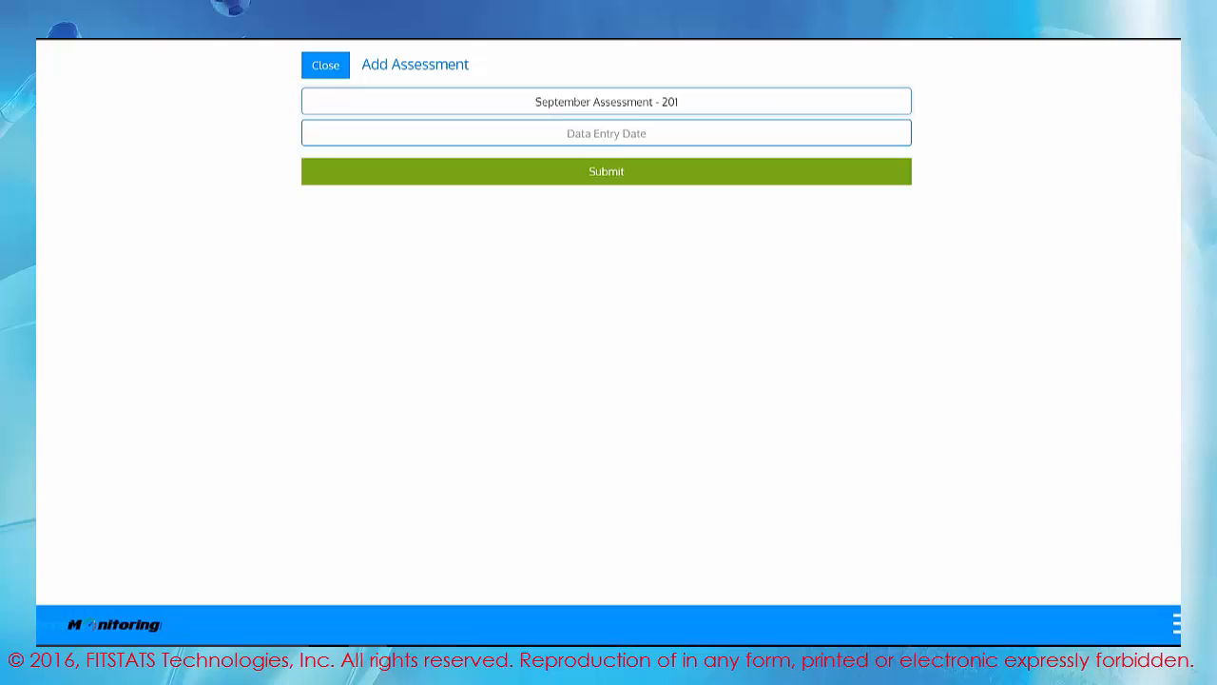
{"action": "type", "text": "6"}
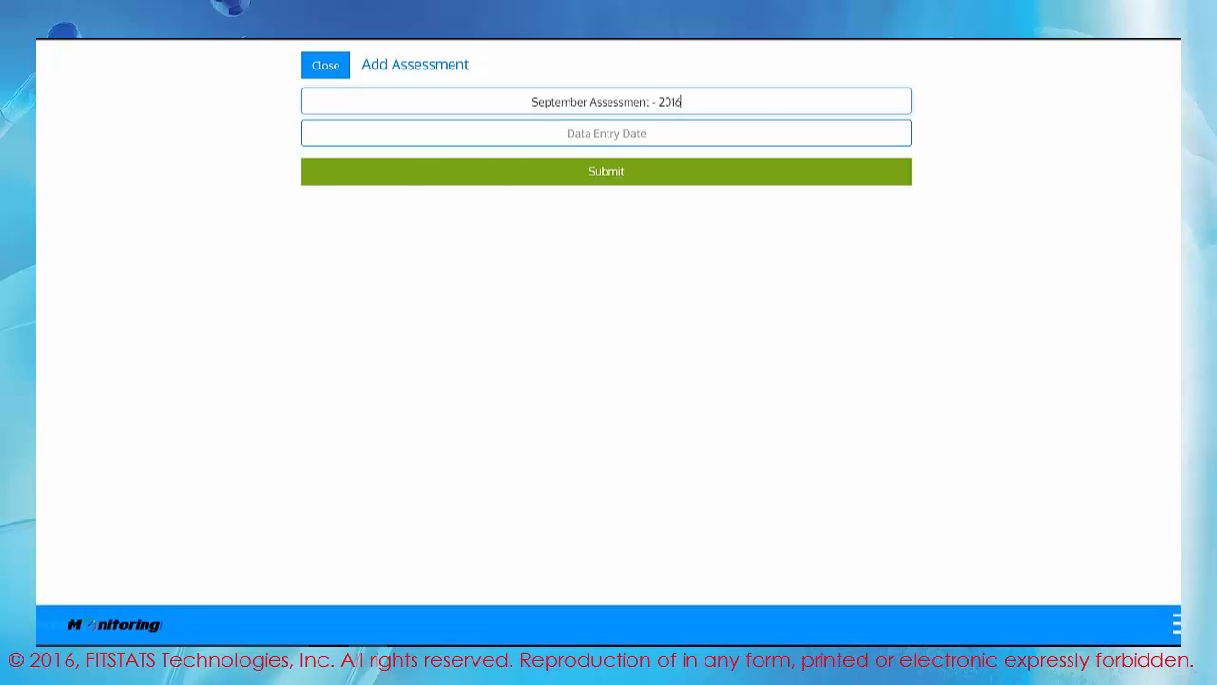
Set the new assessment's data entry date to 2016-09-15 and submit it.
{"action": "left_click", "coordinate": [600, 133]}
{"action": "left_click", "coordinate": [493, 162]}
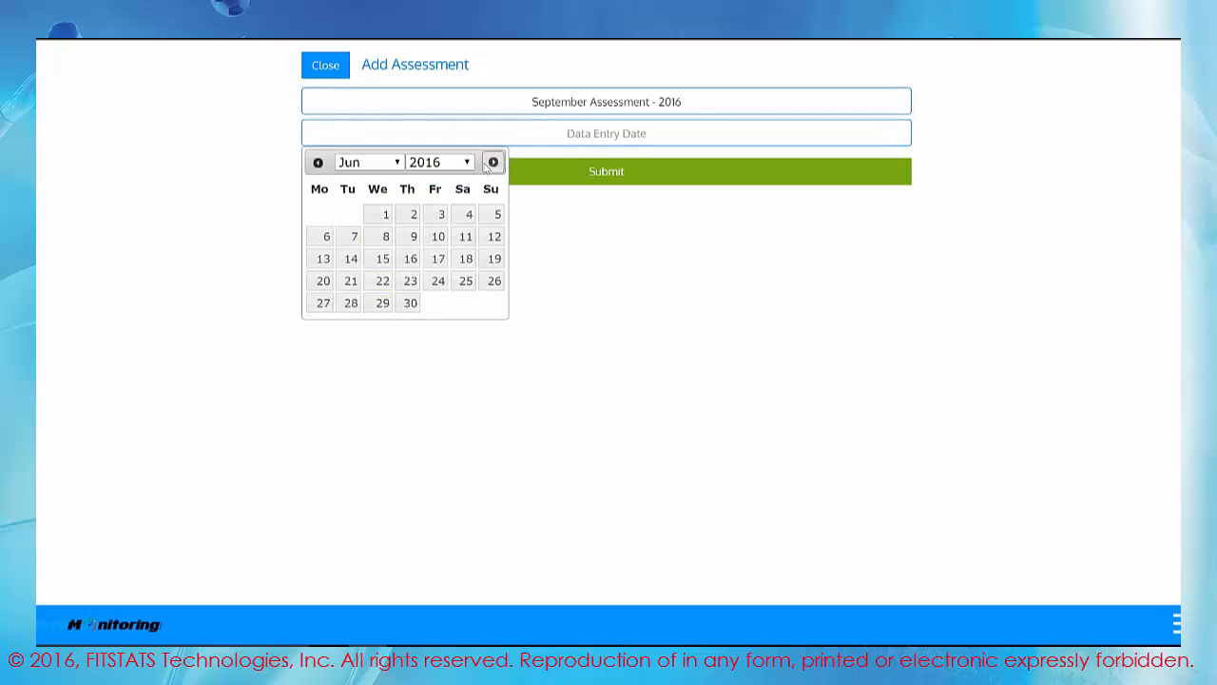
{"action": "left_click", "coordinate": [493, 163]}
{"action": "left_click", "coordinate": [493, 163]}
{"action": "left_click", "coordinate": [492, 163]}
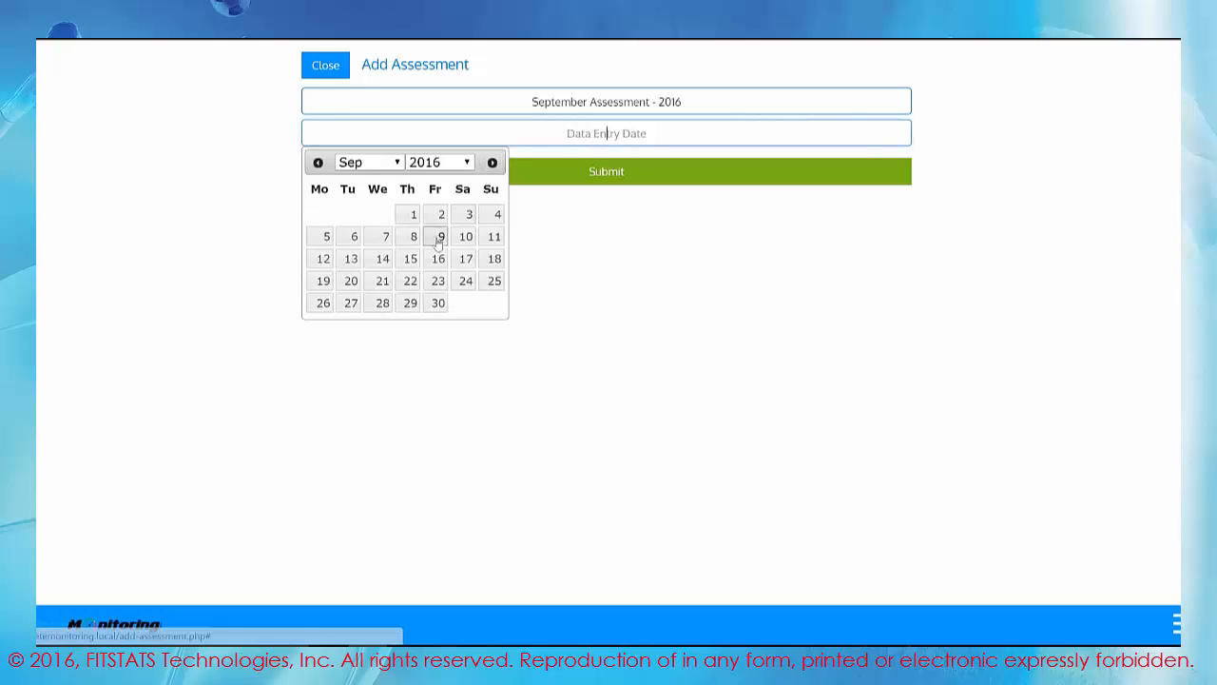
{"action": "left_click", "coordinate": [410, 259]}
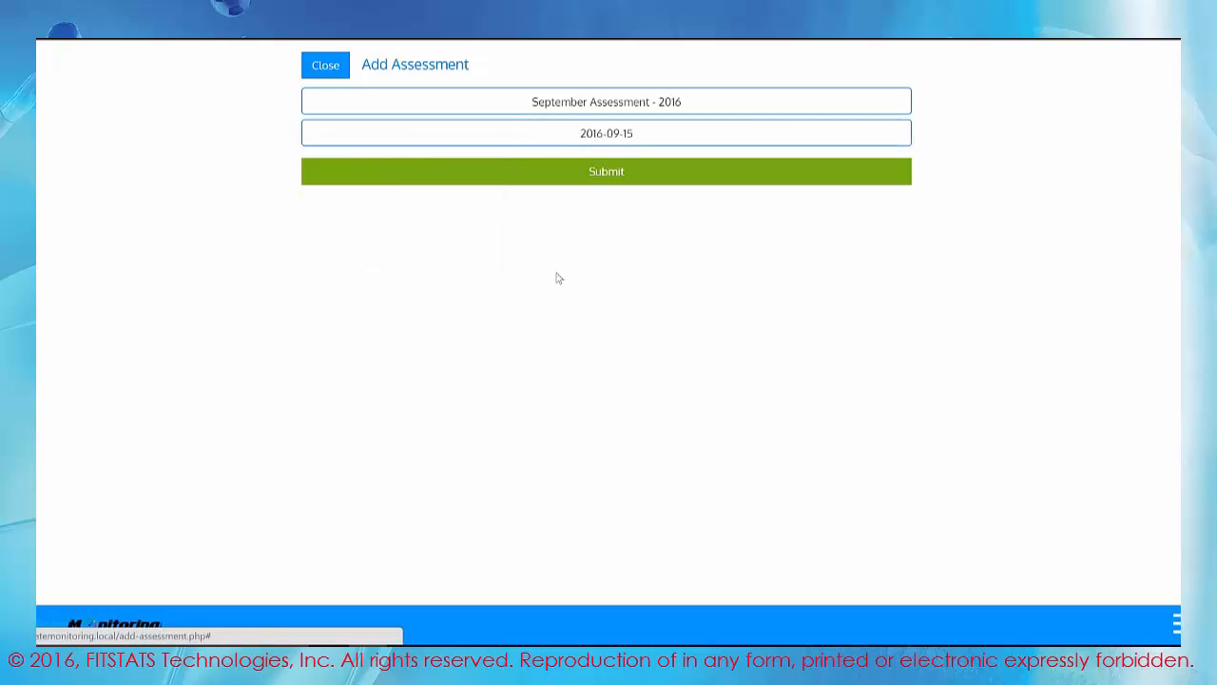
{"action": "left_click", "coordinate": [605, 169]}
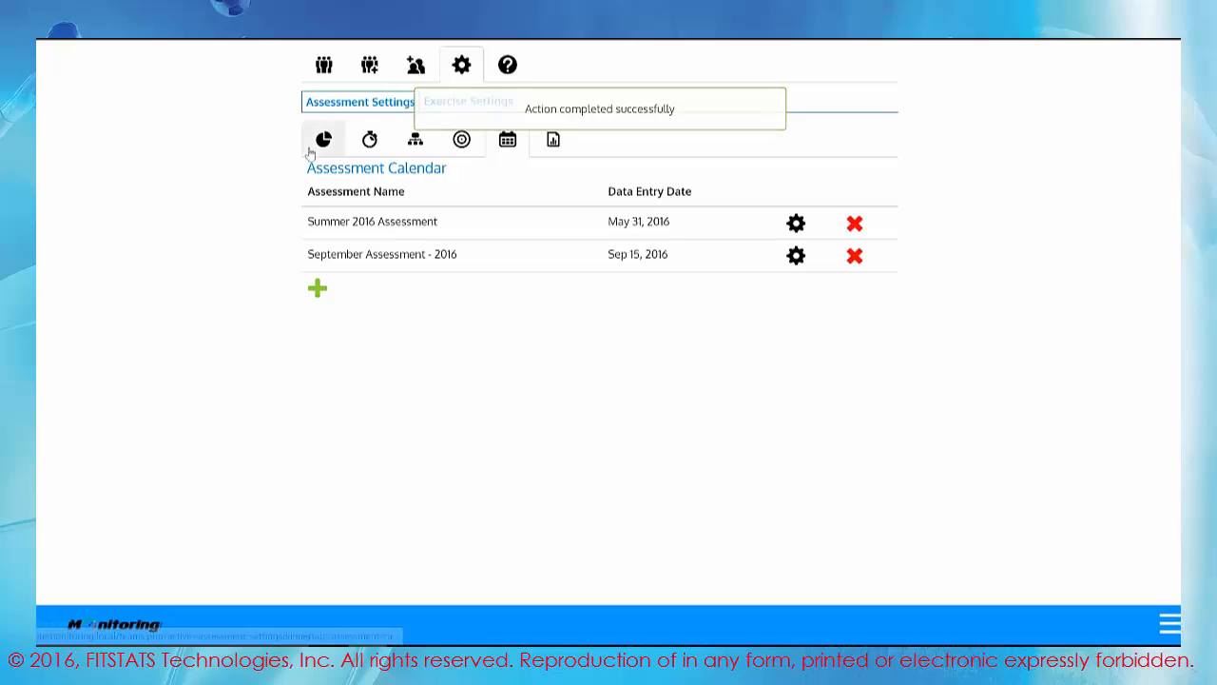
Open the September Assessment - 2016 data entry table for the 1st Tigers group.
{"action": "left_click", "coordinate": [325, 66]}
{"action": "left_click", "coordinate": [861, 143]}
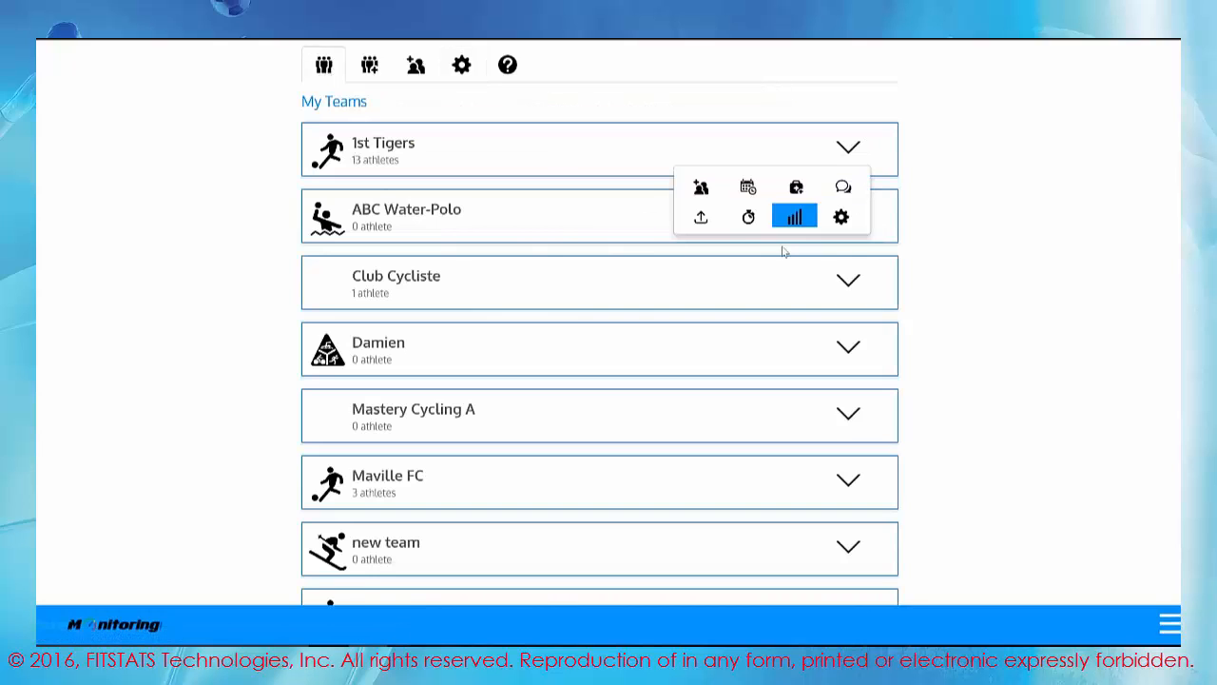
{"action": "left_click", "coordinate": [744, 229]}
{"action": "left_click", "coordinate": [846, 146]}
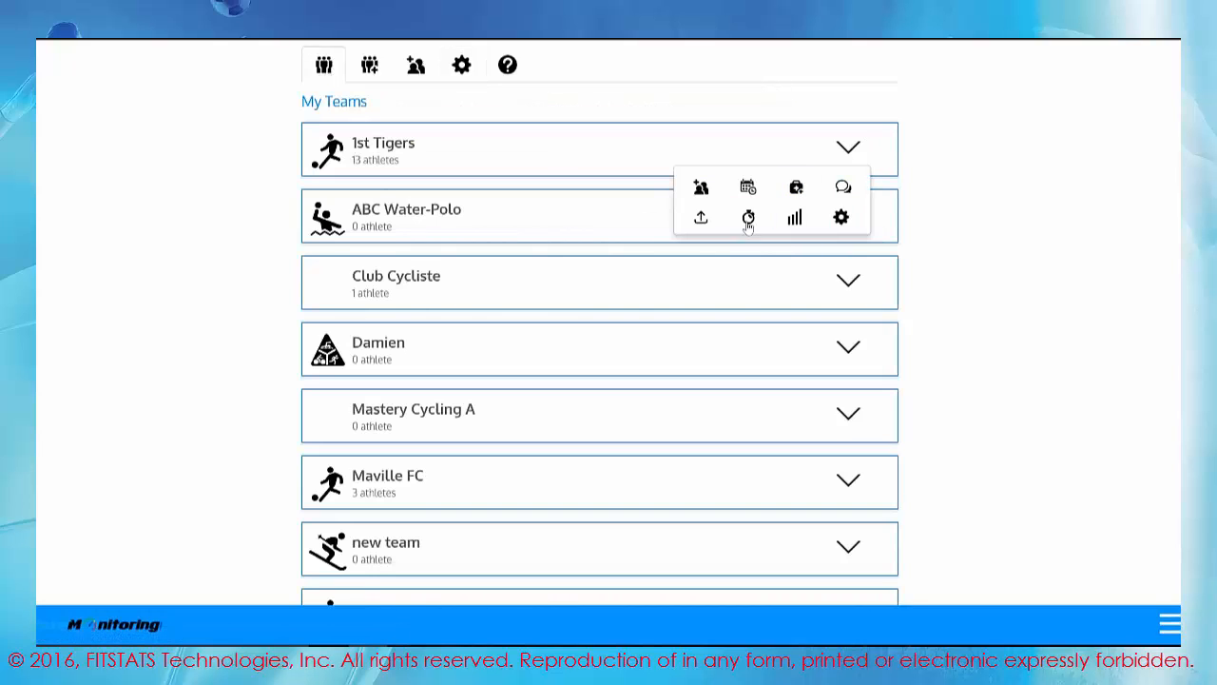
{"action": "left_click", "coordinate": [749, 225]}
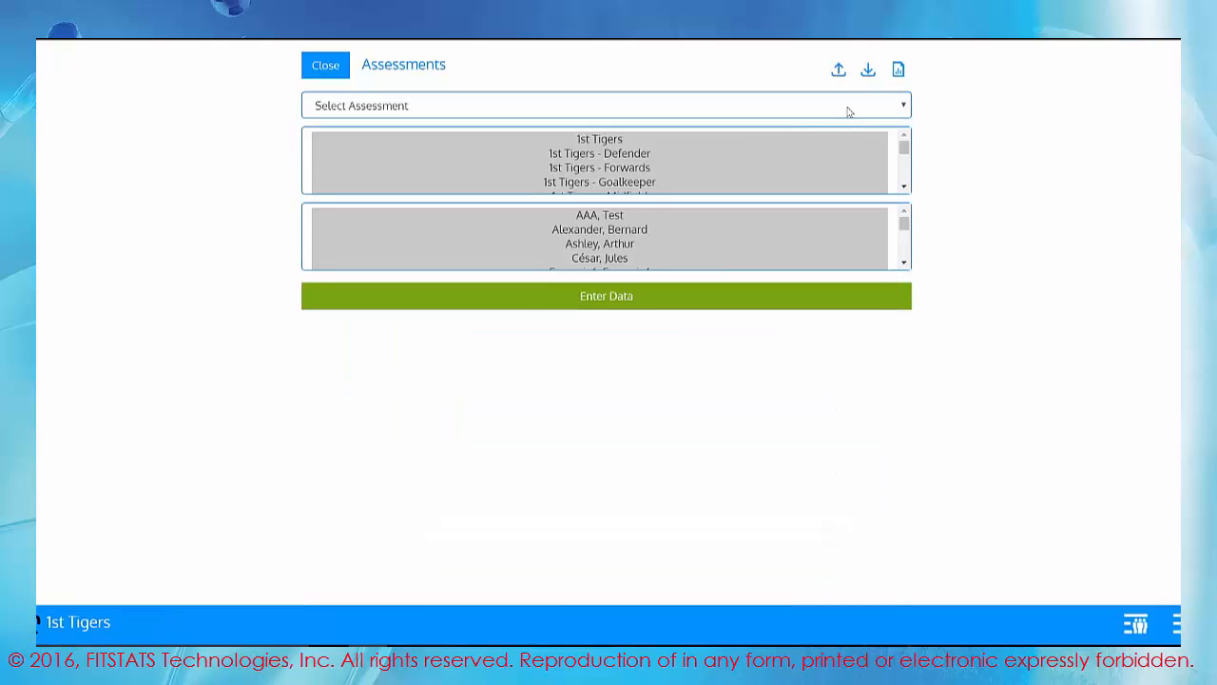
{"action": "left_click", "coordinate": [849, 109]}
{"action": "left_click", "coordinate": [527, 140]}
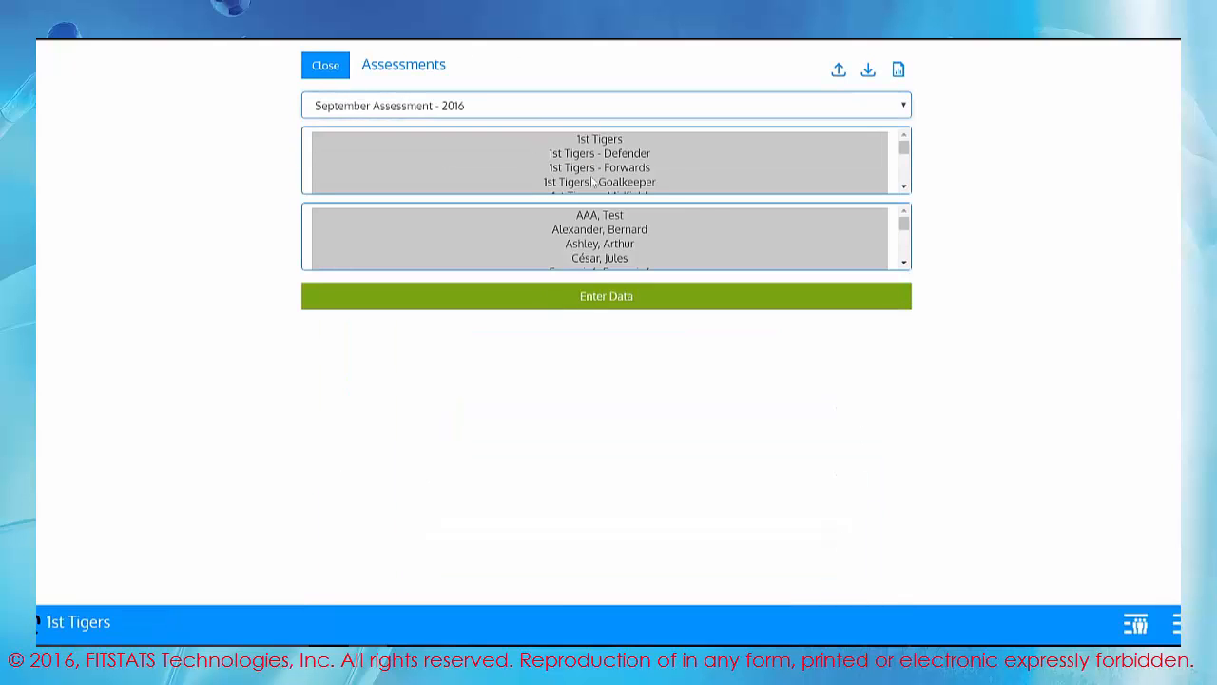
{"action": "left_click", "coordinate": [628, 139]}
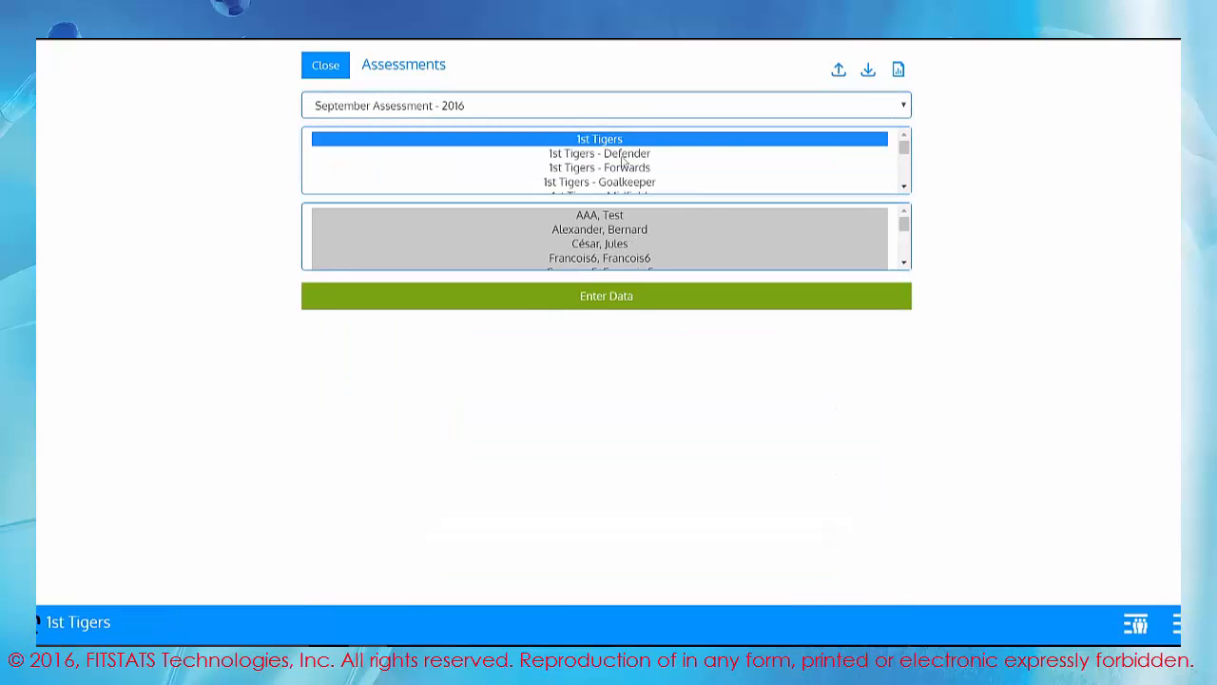
{"action": "left_click", "coordinate": [645, 297]}
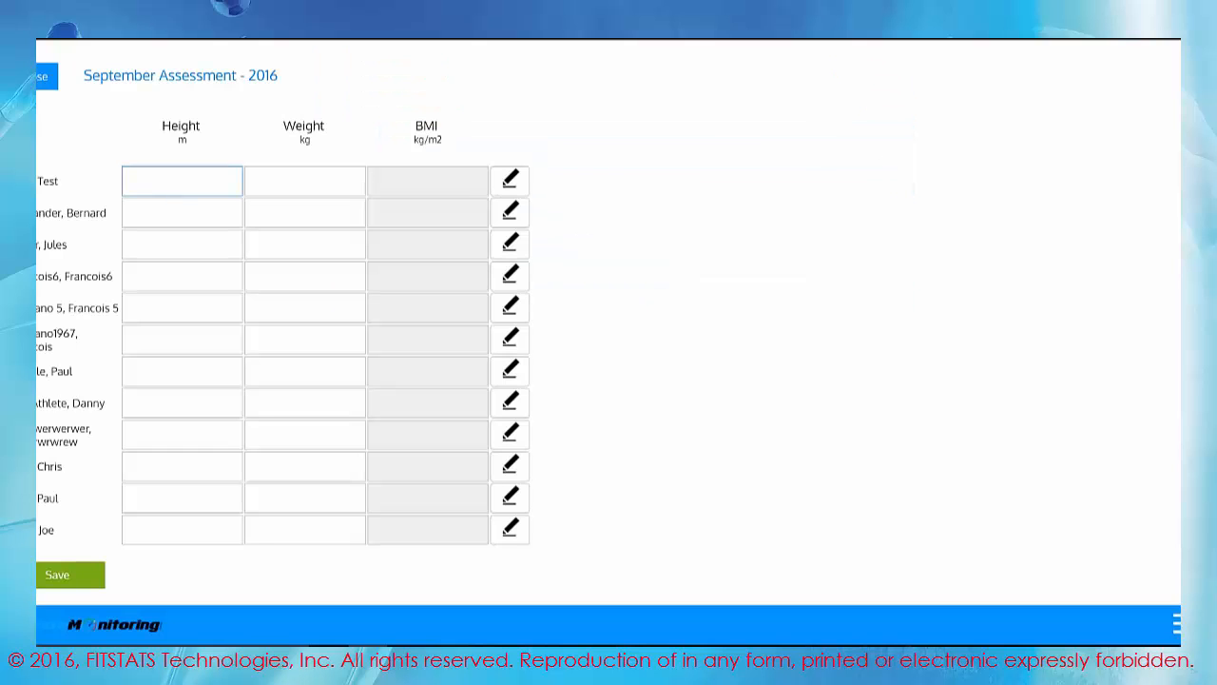
Enter the Summer heights and, in row order, weights of 74, 73, 70.2, 61, 80, 60, 71, 64, 73.5, 77, 88.4 and 74 kg, and save.
{"action": "type", "text": "2"}
{"action": "key", "text": "Tab"}
{"action": "type", "text": "1"}
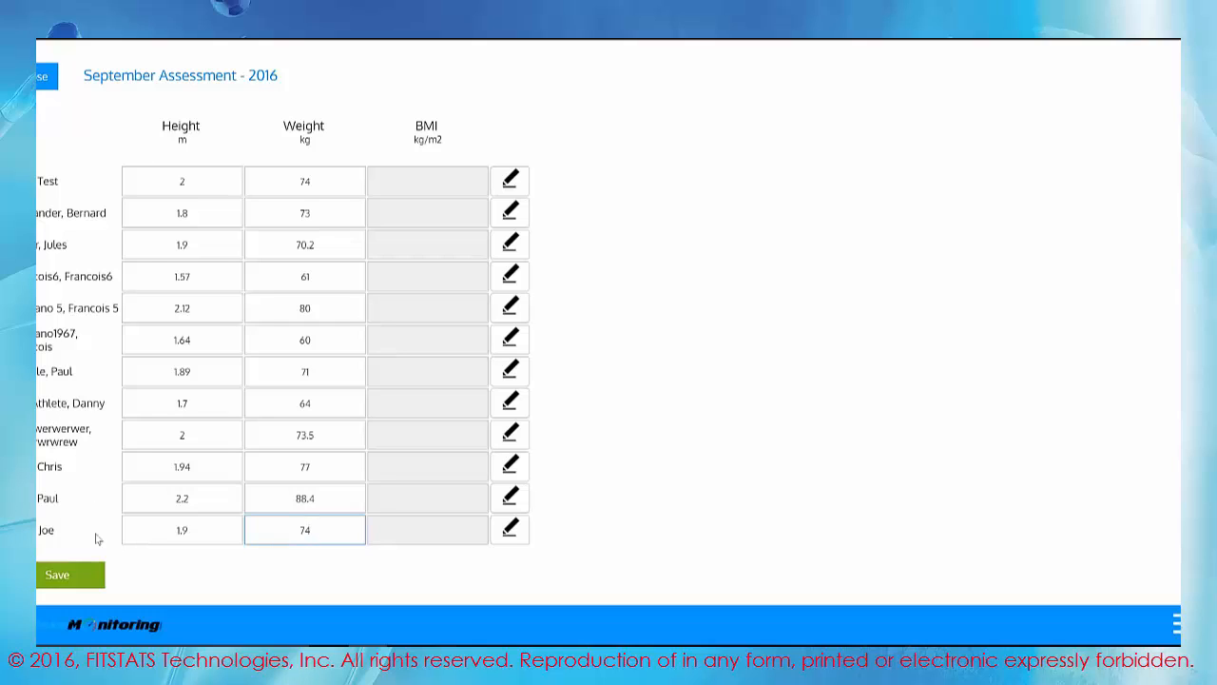
{"action": "left_click", "coordinate": [85, 573]}
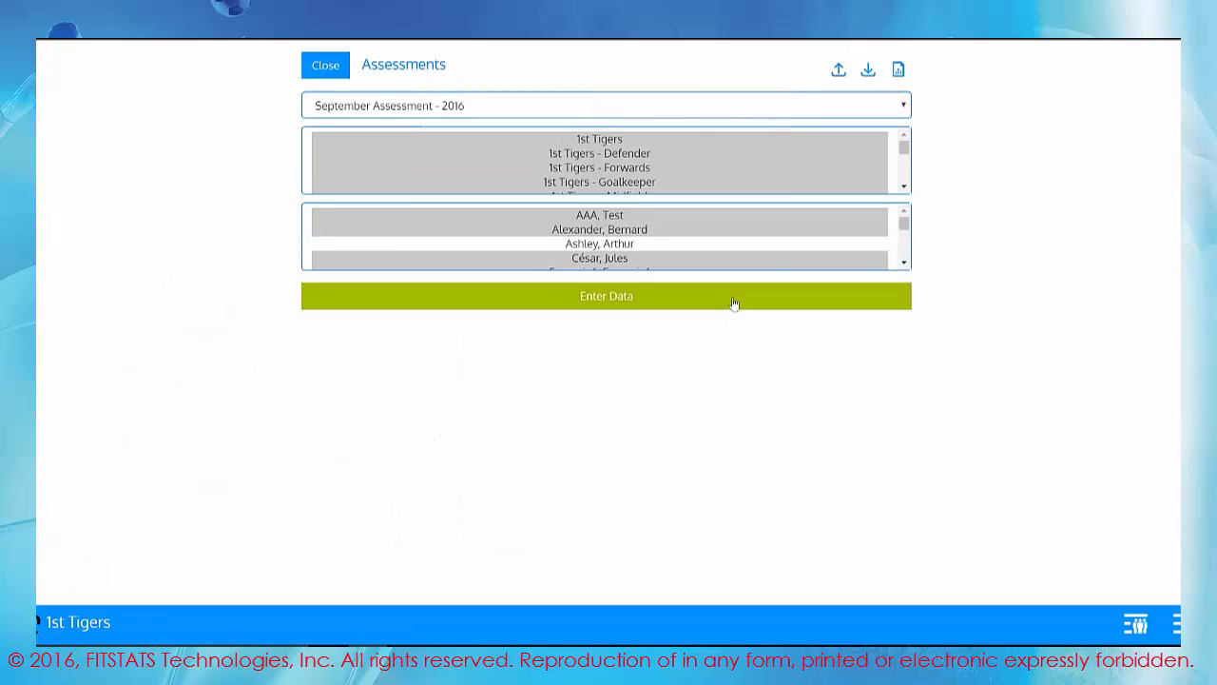
Reopen the September Assessment - 2016 data to examine the calculated BMI values, and close the table.
{"action": "left_click", "coordinate": [730, 307]}
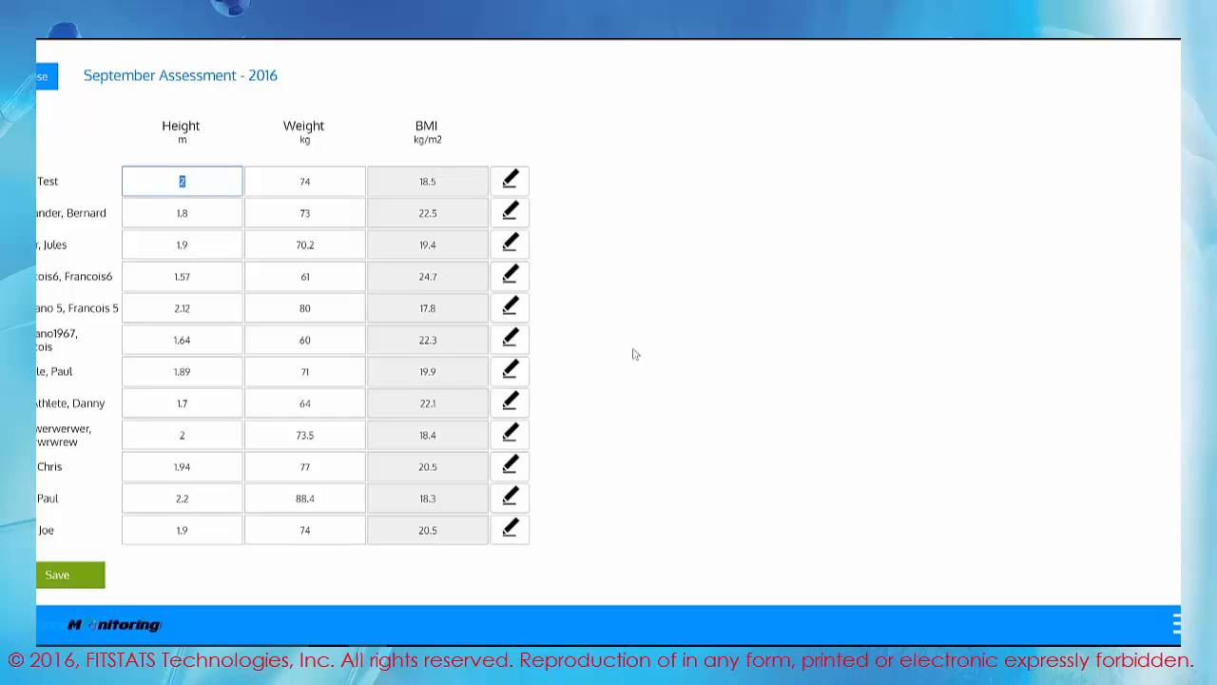
{"action": "left_click", "coordinate": [45, 76]}
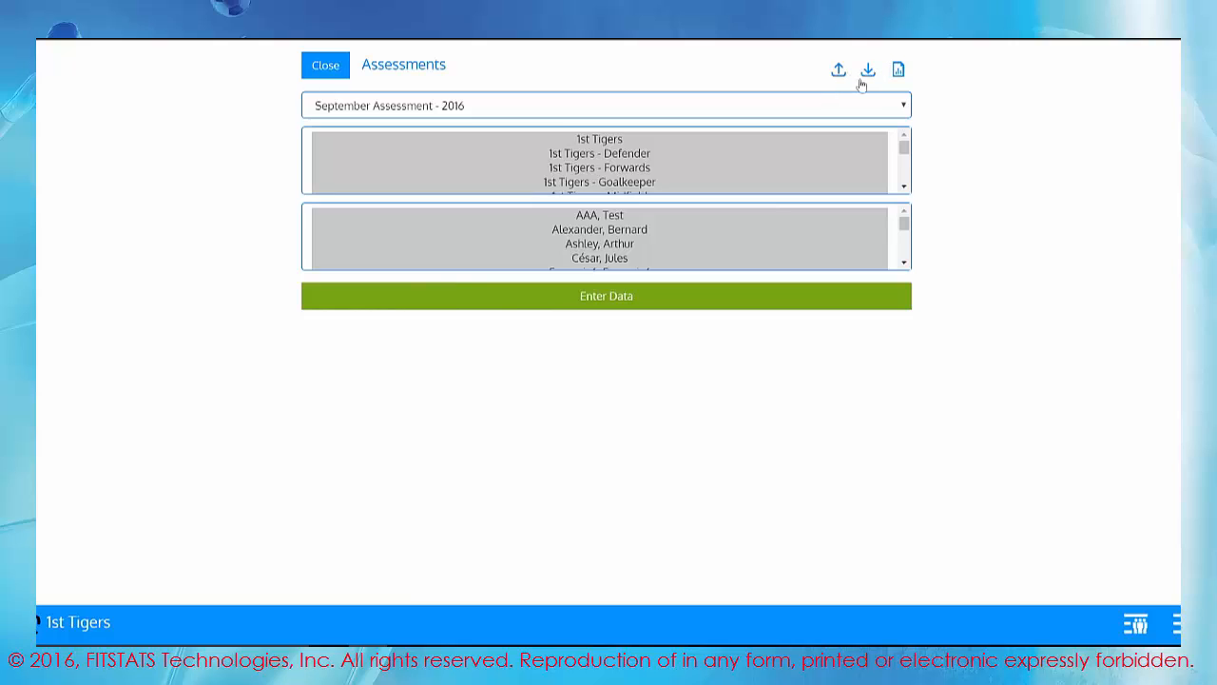
Export the 1st Tigers' September Assessment - 2016 results to a spreadsheet, examine its data and Comments column, and close it.
{"action": "left_click", "coordinate": [640, 144]}
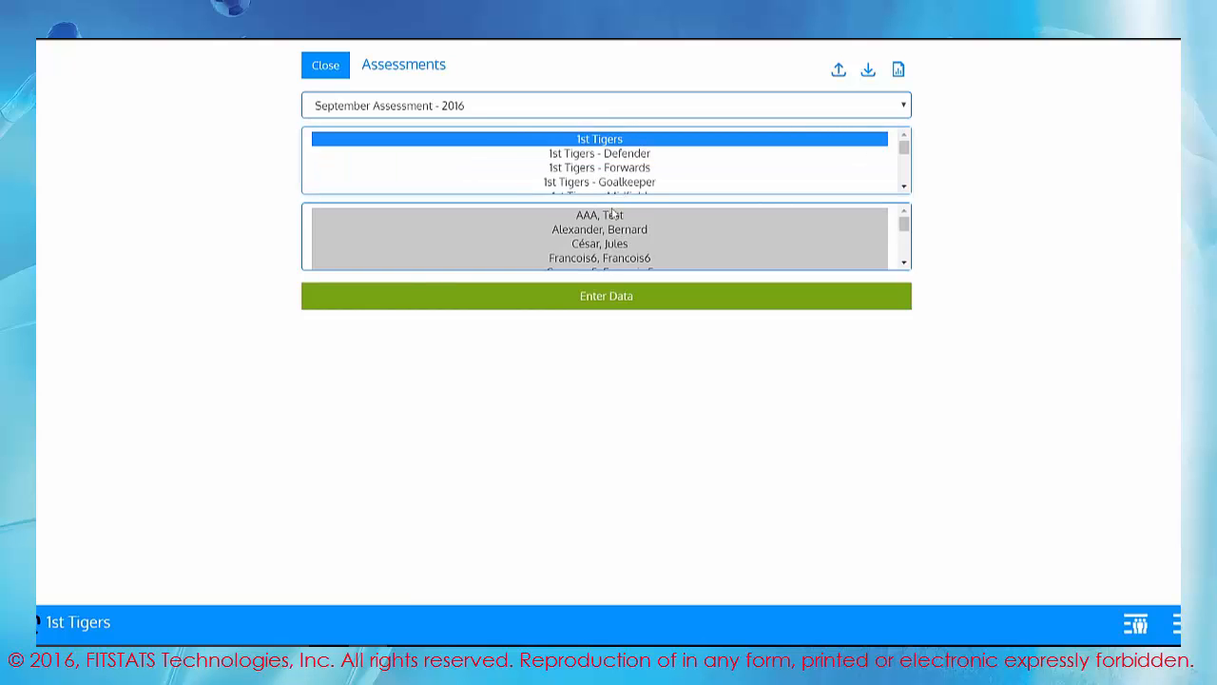
{"action": "left_click", "coordinate": [834, 76]}
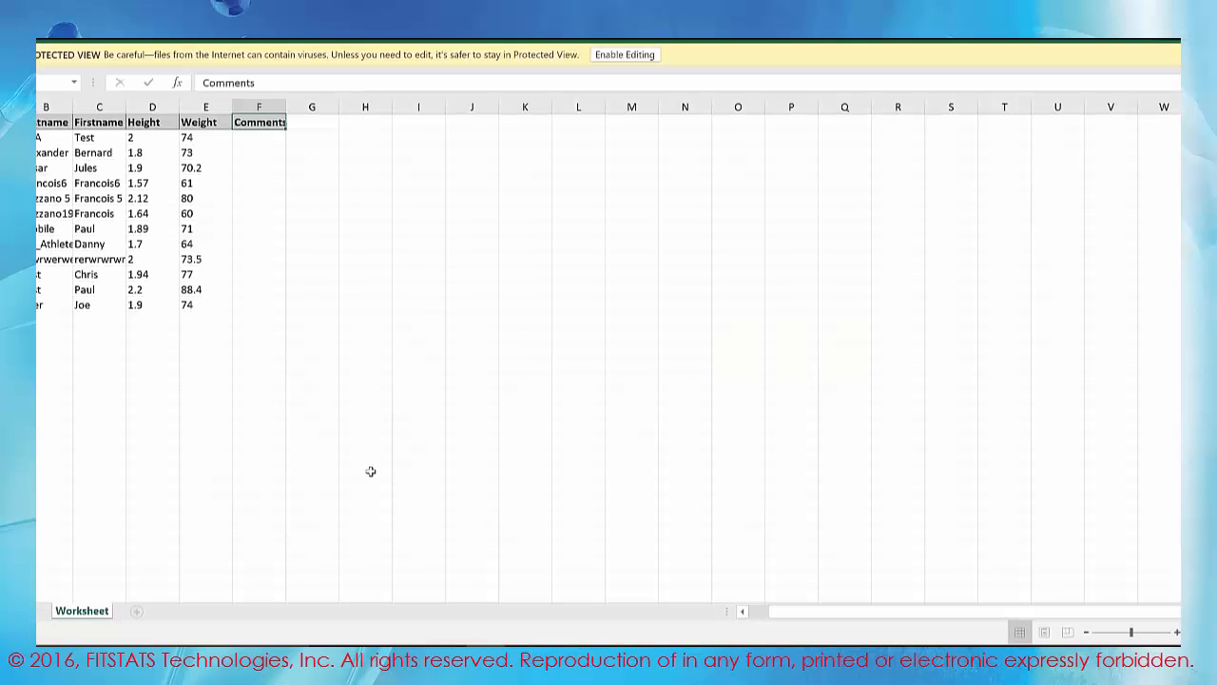
{"action": "left_click_drag", "start_coordinate": [266, 319], "coordinate": [38, 122]}
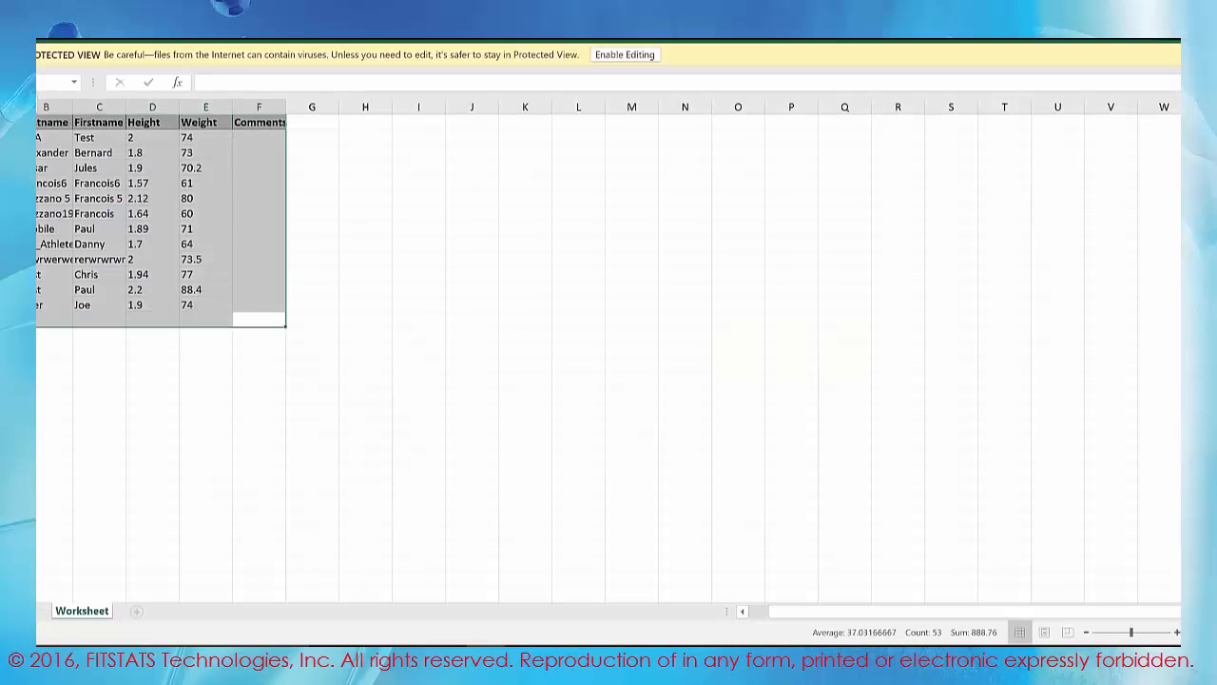
{"action": "left_click", "coordinate": [155, 291]}
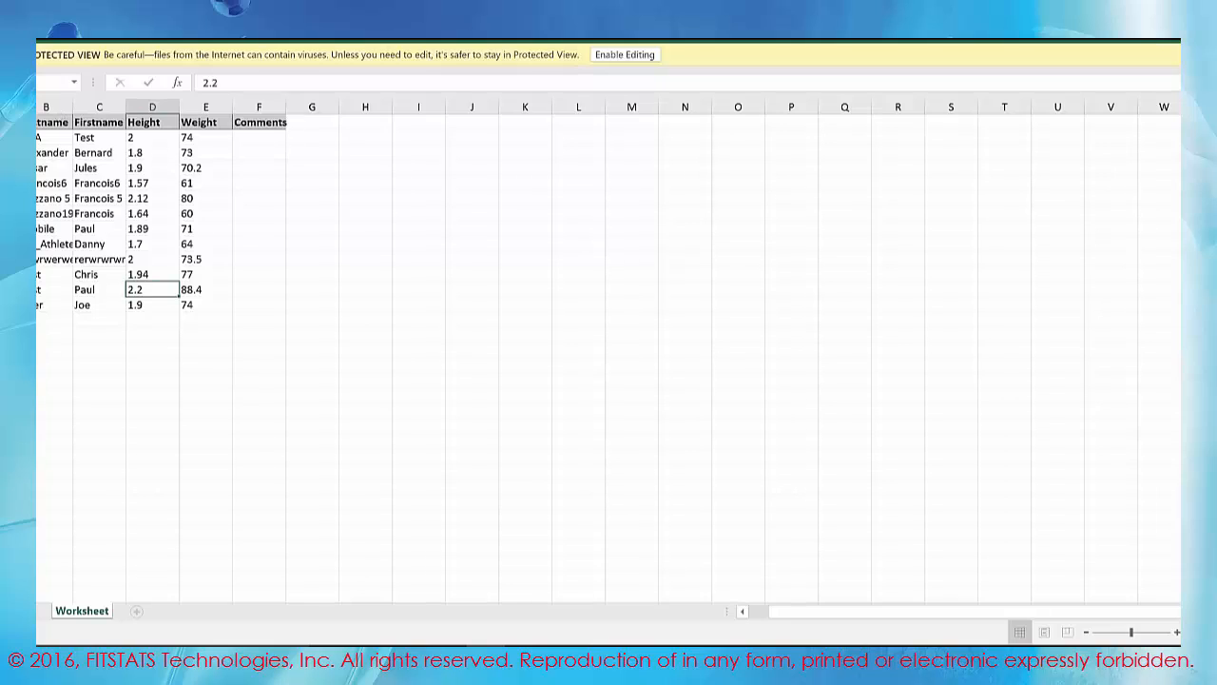
{"action": "left_click_drag", "start_coordinate": [256, 303], "coordinate": [239, 119]}
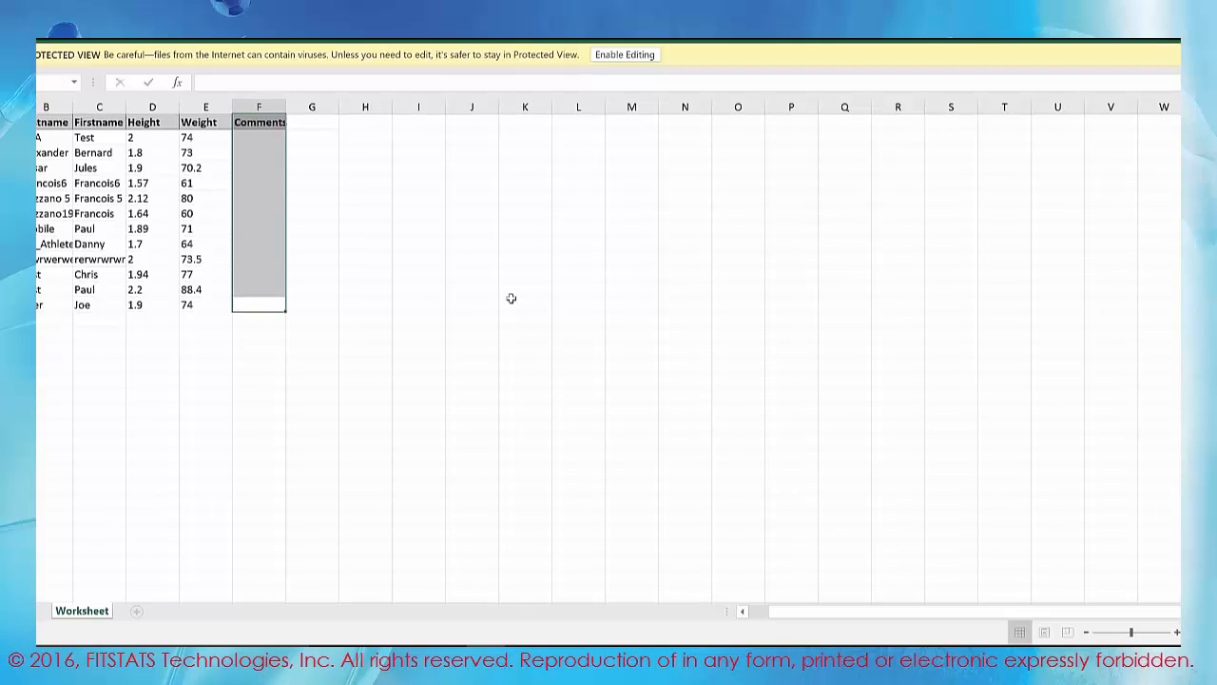
{"action": "left_click", "coordinate": [1200, 13]}
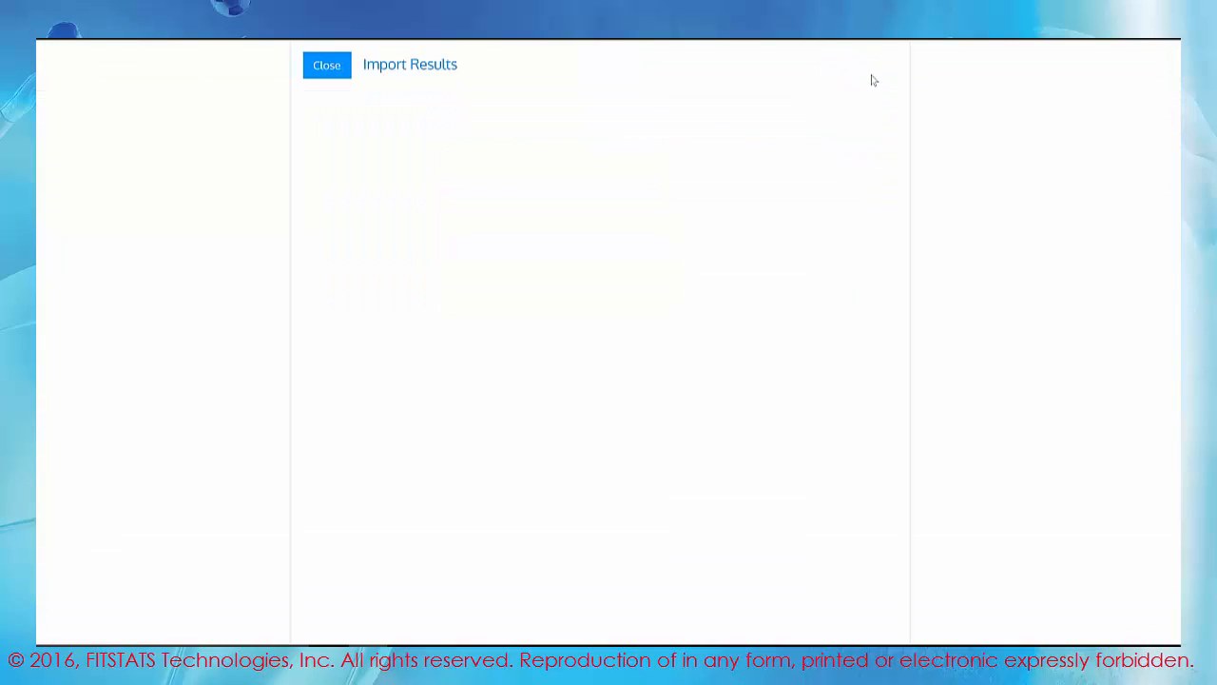
Open the Import Results page to view its .xlsx file selection, and close it.
{"action": "left_click", "coordinate": [869, 72]}
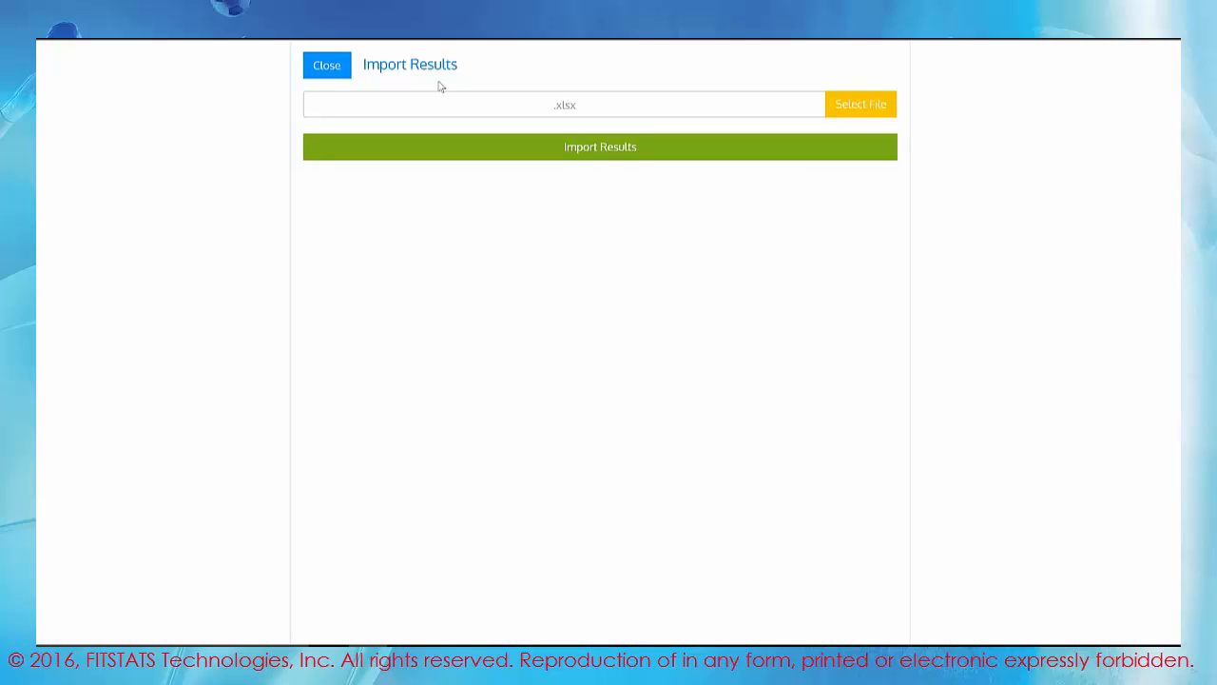
{"action": "left_click", "coordinate": [341, 73]}
Select New Assessment, view its data entry table for the 1st Tigers, and close the table.
{"action": "left_click", "coordinate": [464, 104]}
{"action": "left_click", "coordinate": [437, 172]}
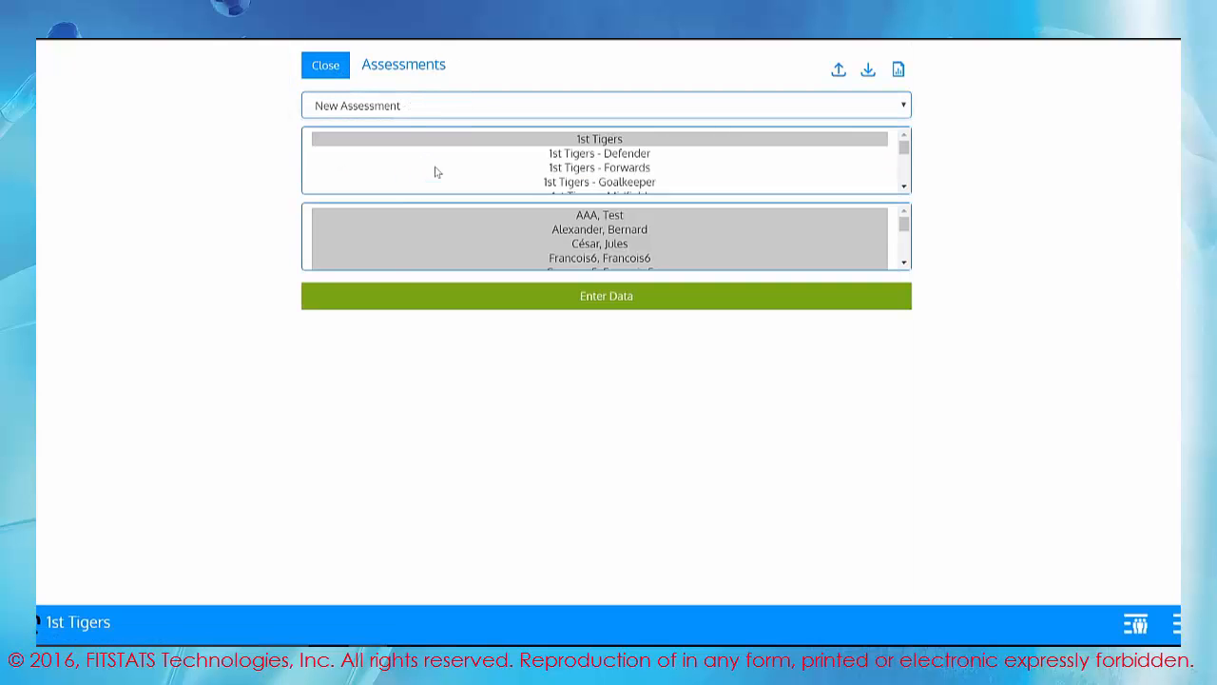
{"action": "left_click", "coordinate": [588, 306]}
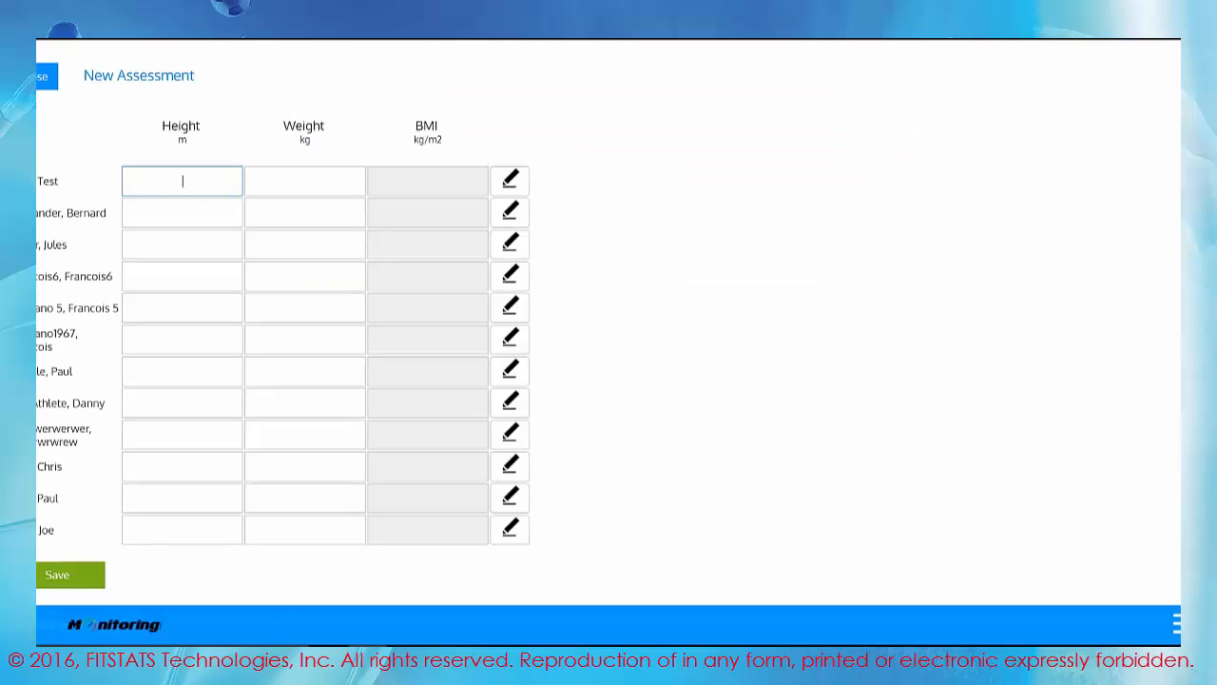
{"action": "left_click", "coordinate": [47, 85]}
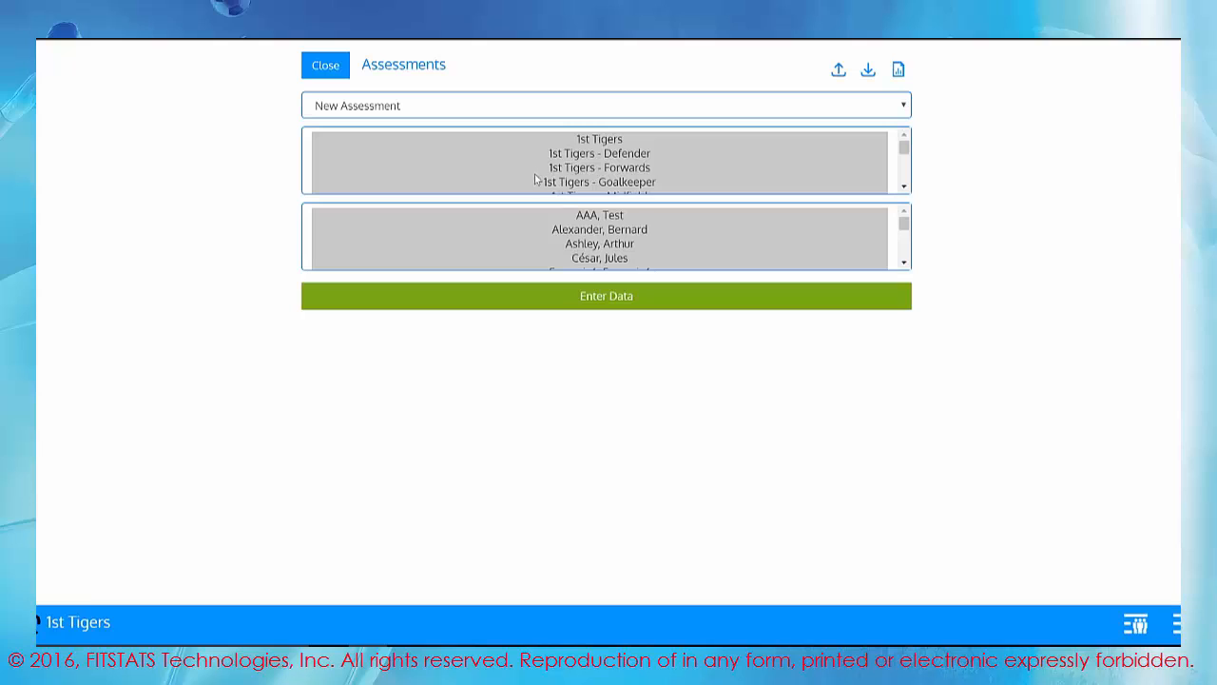
Export the New Assessment spreadsheet for the 1st Tigers group and open the downloaded .xlsx file.
{"action": "left_click", "coordinate": [618, 141]}
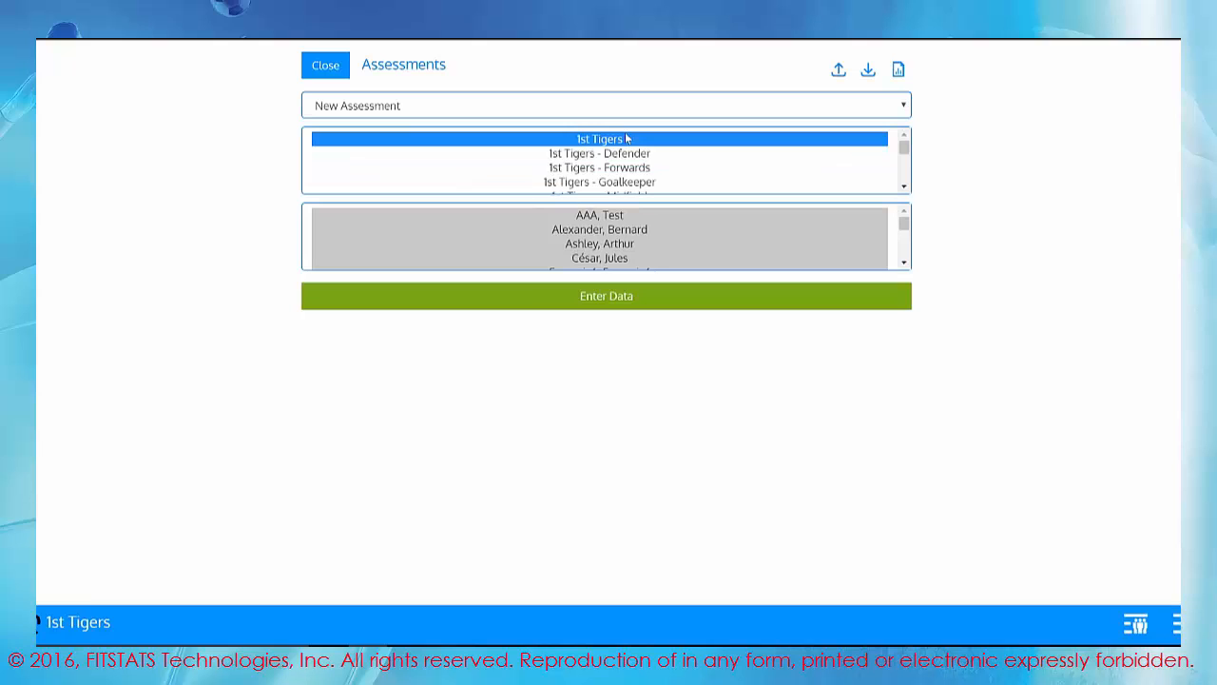
{"action": "left_click", "coordinate": [840, 72]}
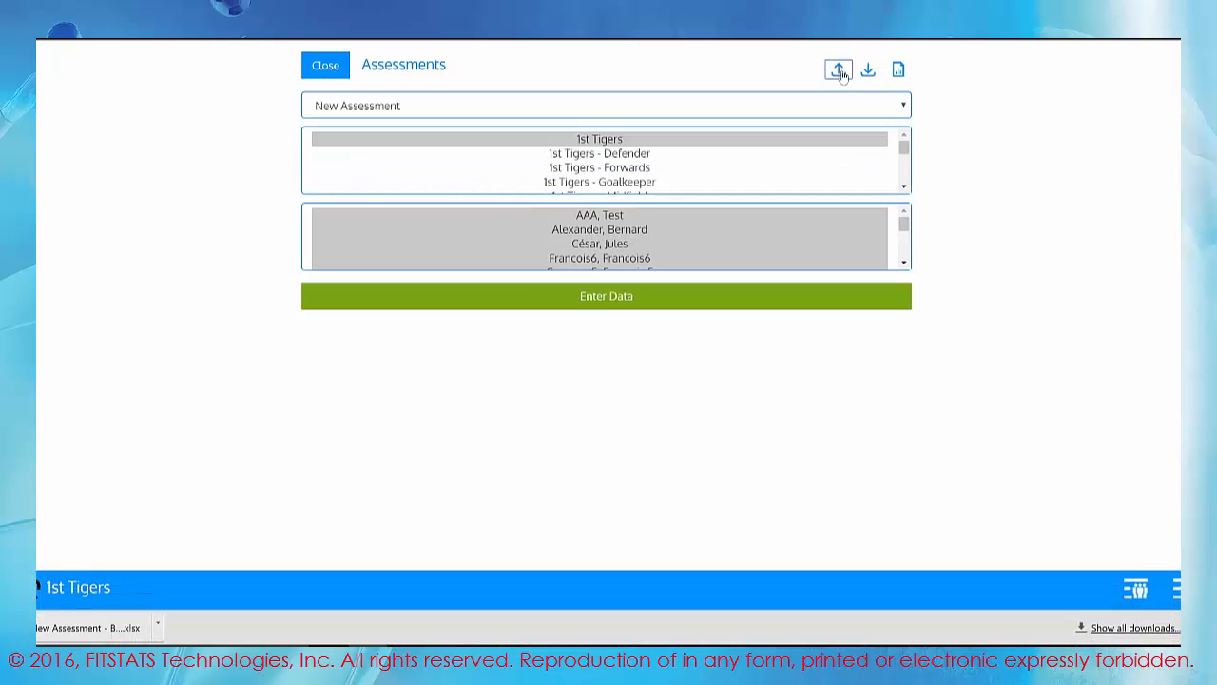
{"action": "left_click", "coordinate": [122, 631]}
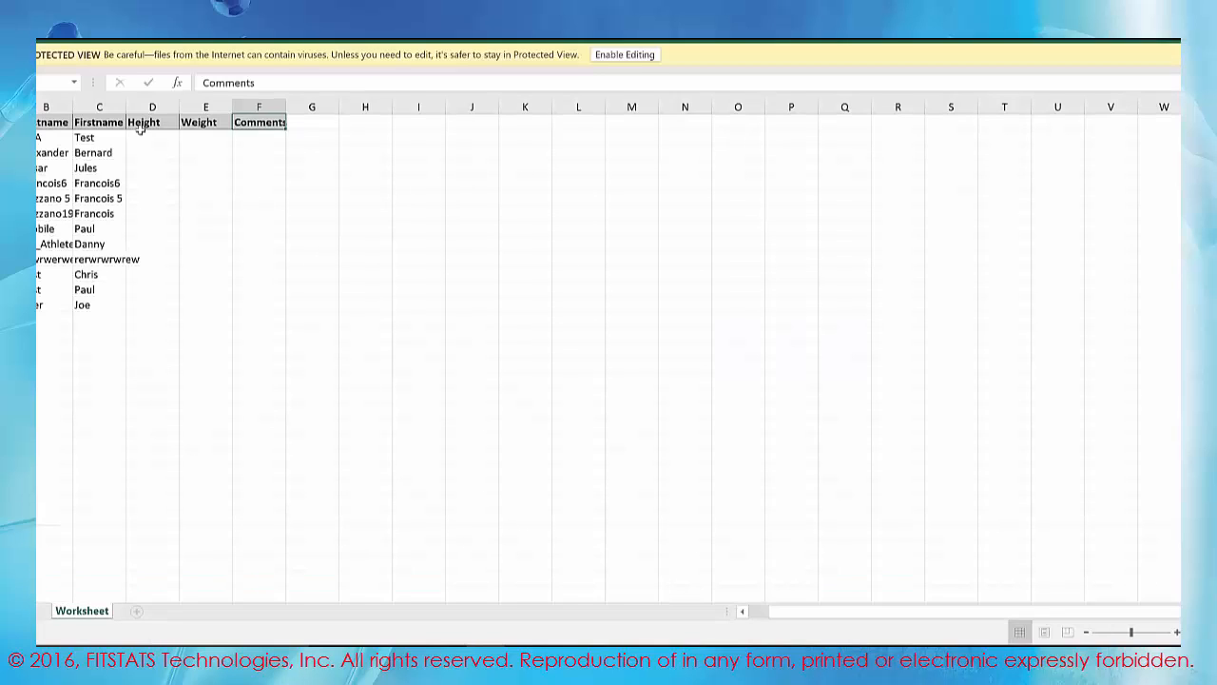
Enable editing, enter heights 2, 1.5, 1.8 and weights 75, 54, 60 for the first three athletes, and save the spreadsheet.
{"action": "left_click", "coordinate": [645, 55]}
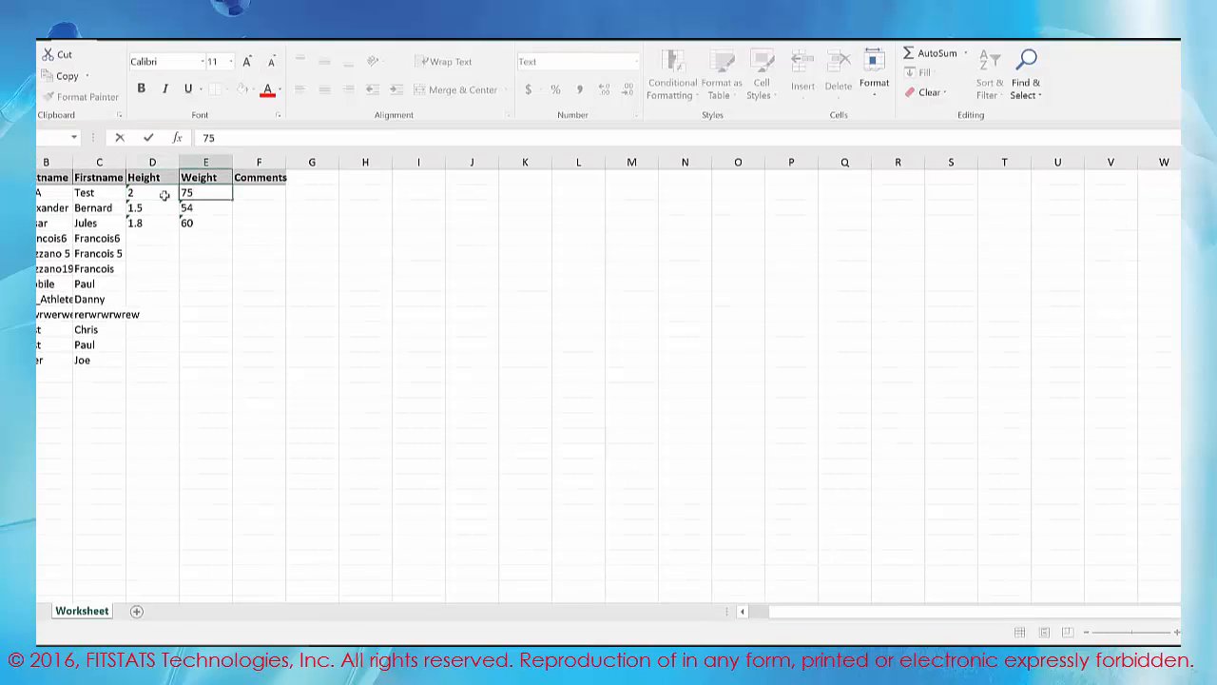
{"action": "left_click", "coordinate": [37, 40]}
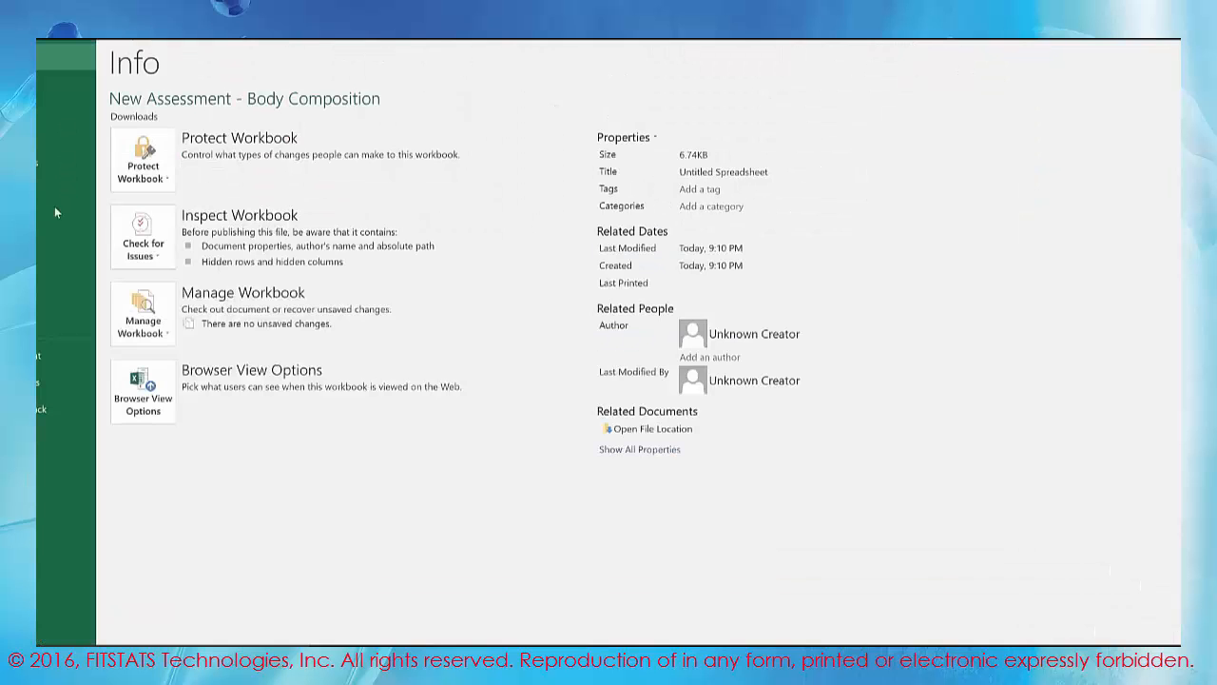
{"action": "left_click", "coordinate": [41, 145]}
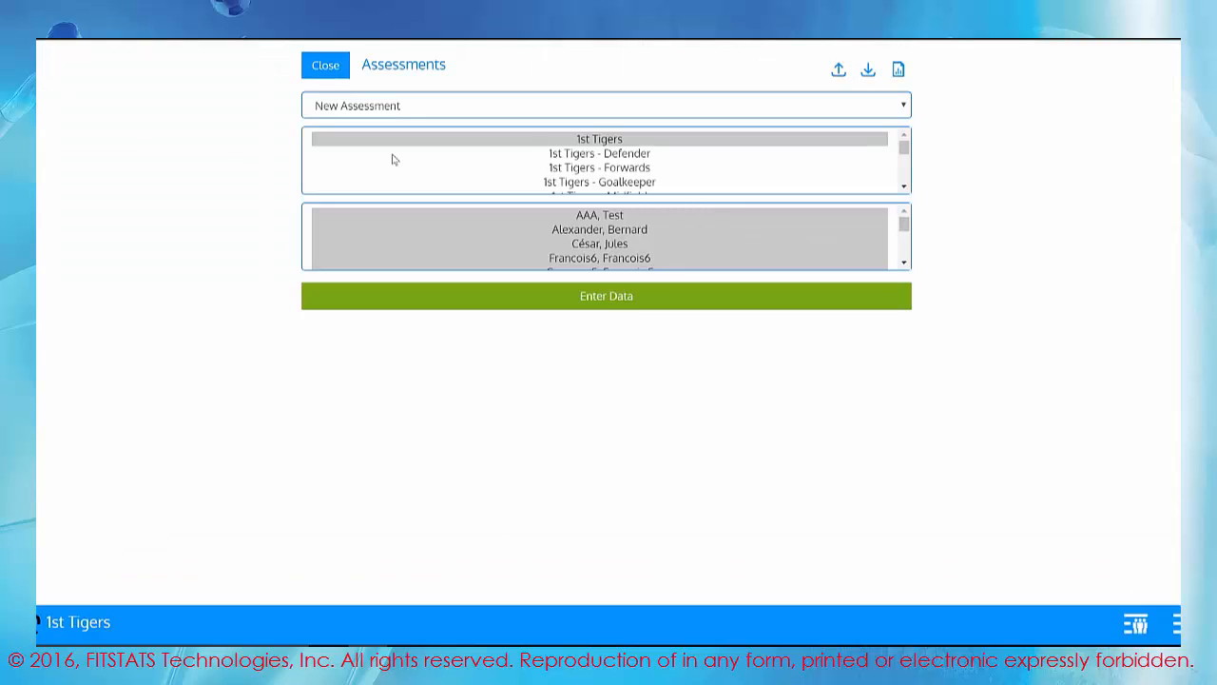
Import the New Assessment - Body Composition spreadsheet into New Assessment, confirm the import, and close the Import Results page.
{"action": "left_click", "coordinate": [869, 72]}
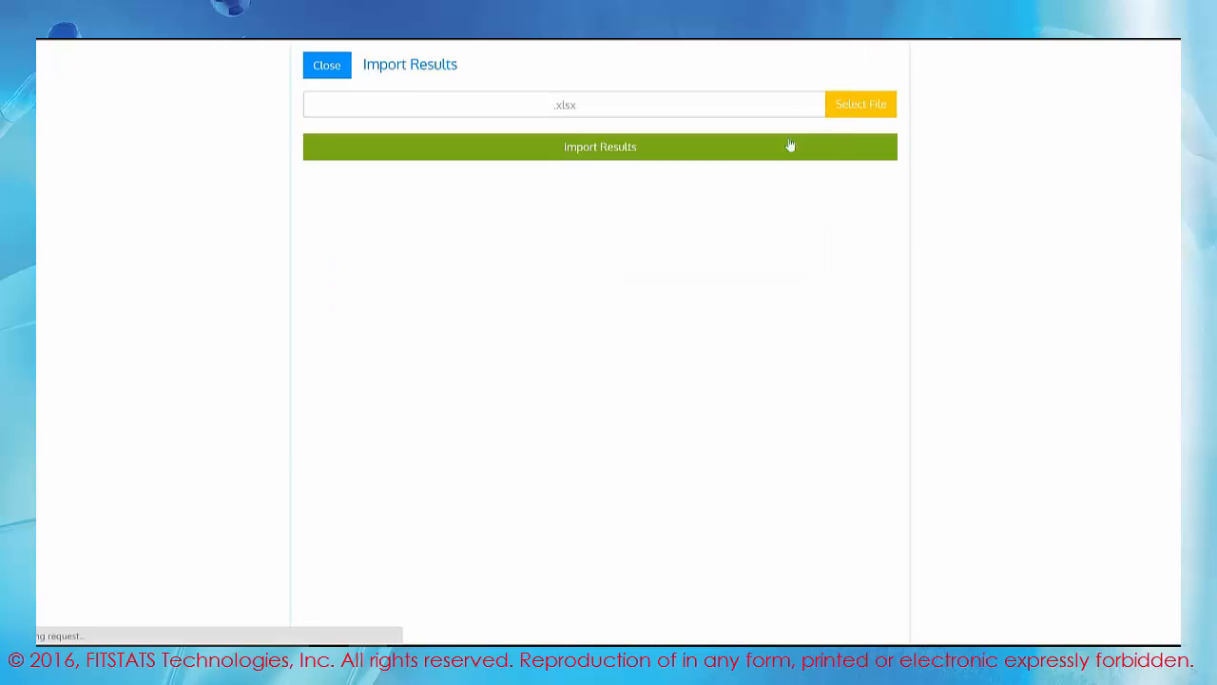
{"action": "left_click", "coordinate": [884, 107]}
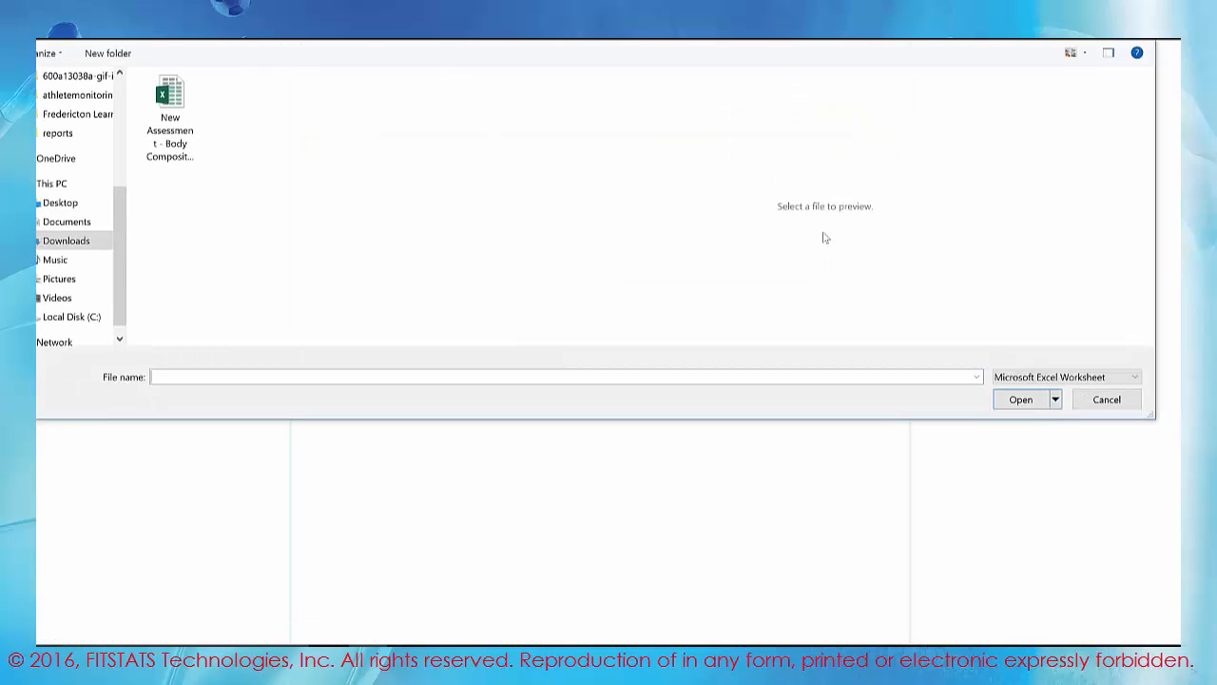
{"action": "double_click", "coordinate": [176, 106]}
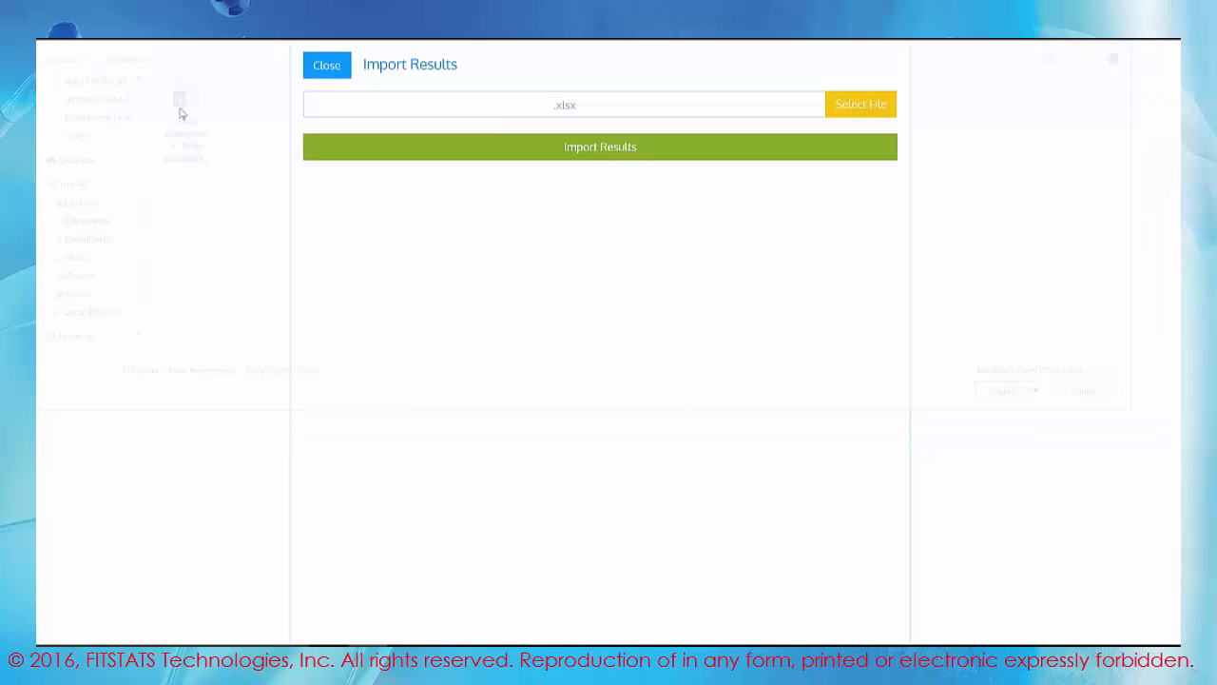
{"action": "left_click", "coordinate": [629, 150]}
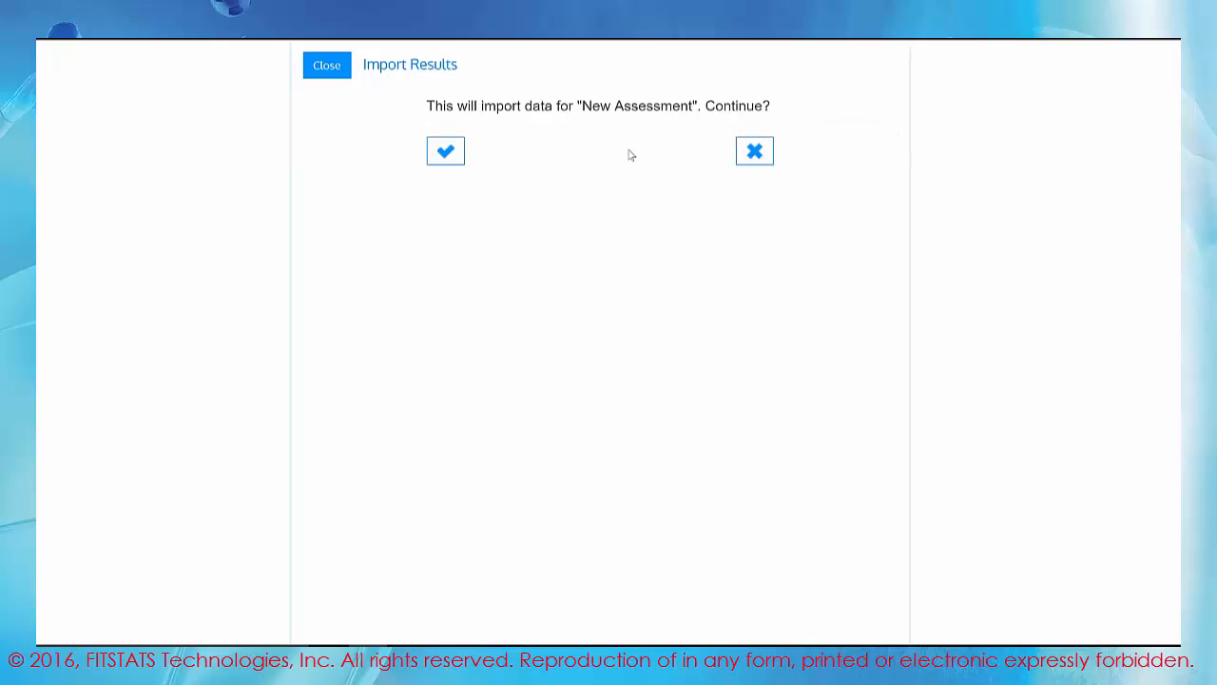
{"action": "left_click", "coordinate": [441, 153]}
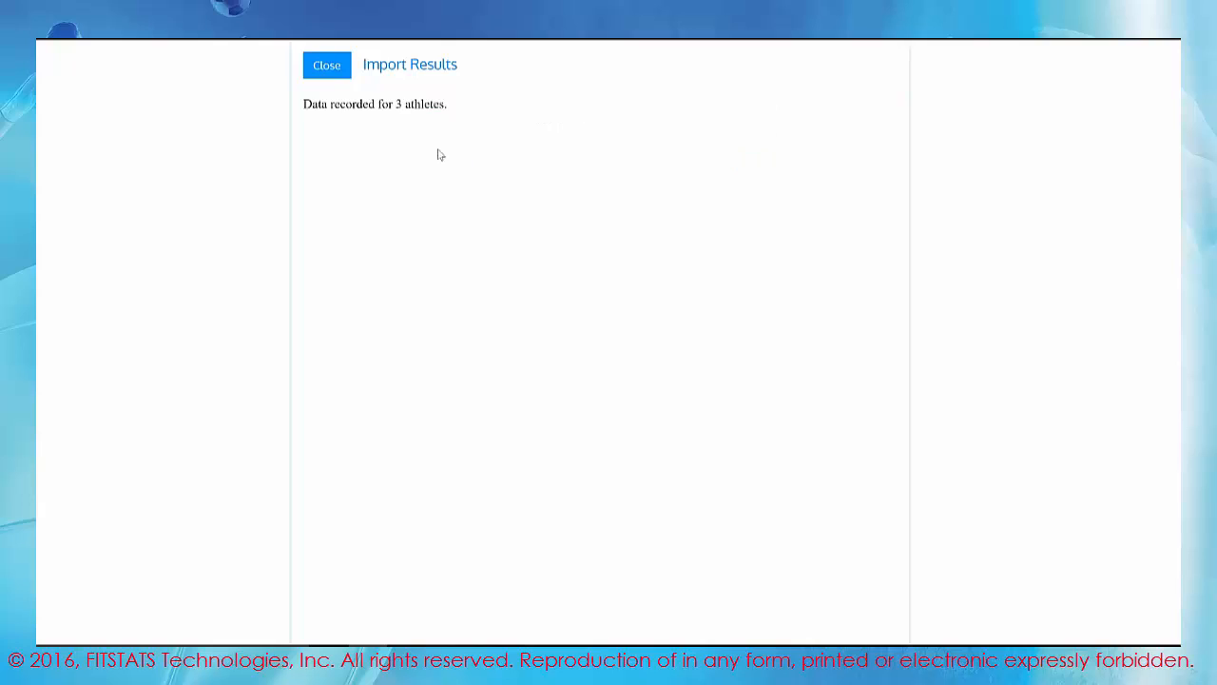
{"action": "left_click", "coordinate": [332, 67]}
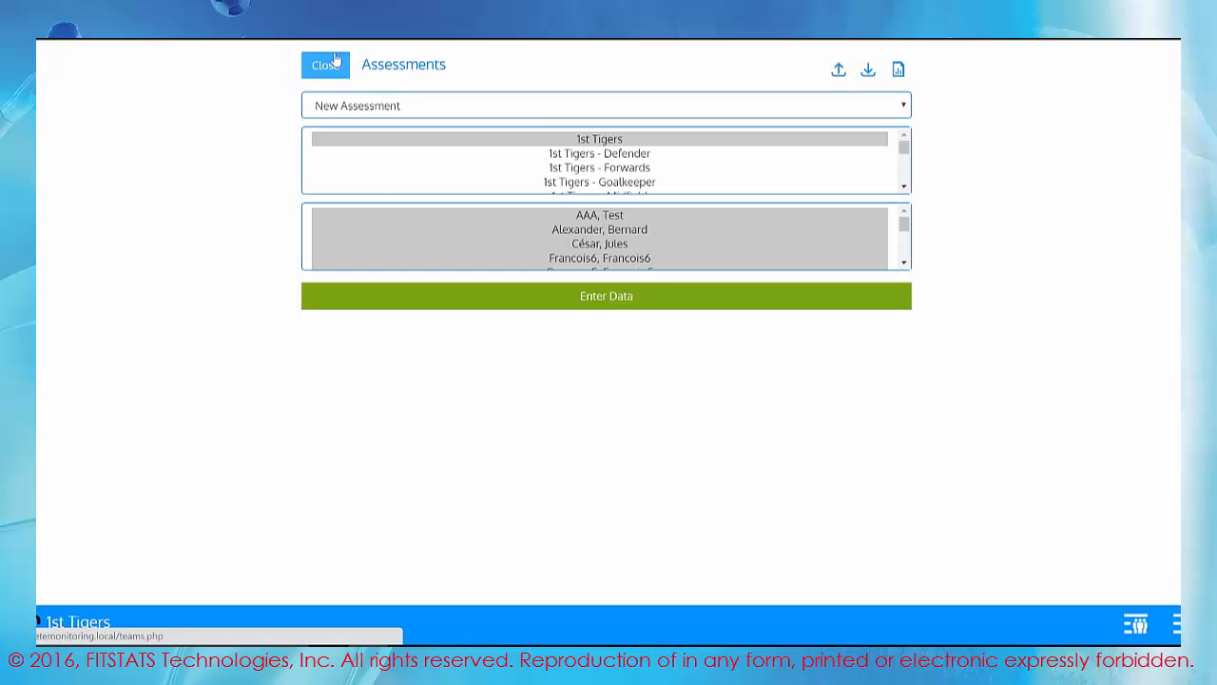
Check the imported heights and weights in the New Assessment data entry table, close it, and reselect the 1st Tigers group.
{"action": "left_click", "coordinate": [551, 305]}
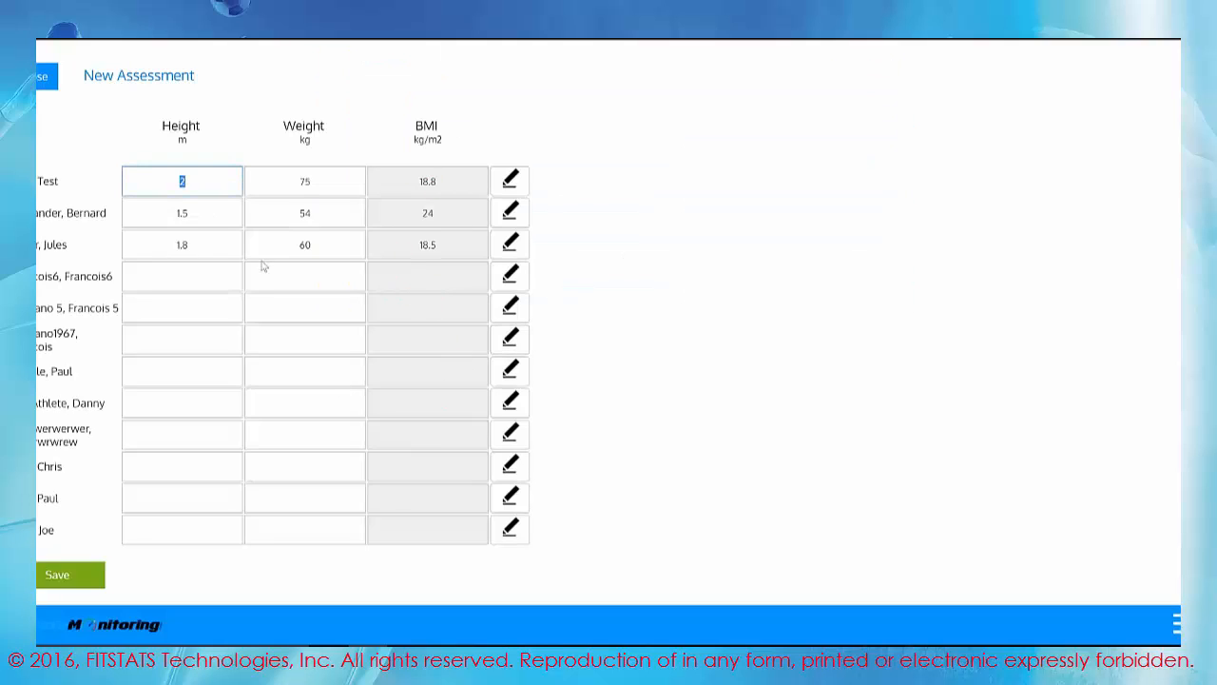
{"action": "left_click", "coordinate": [48, 84]}
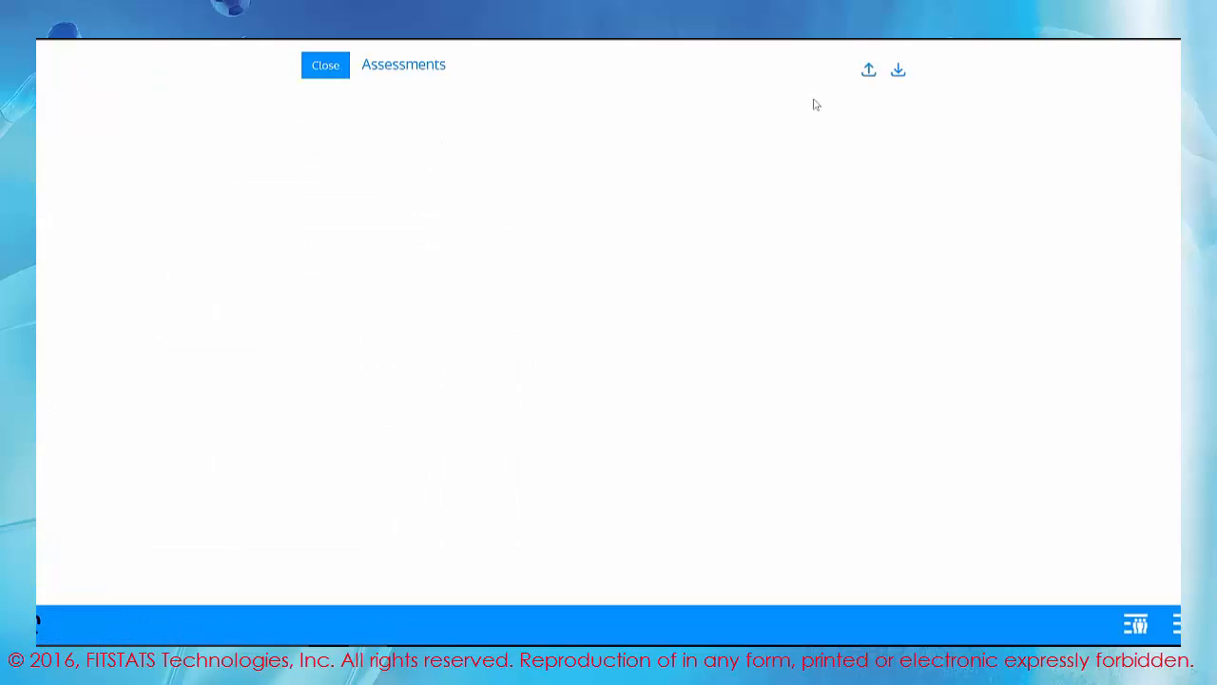
{"action": "left_click", "coordinate": [735, 143]}
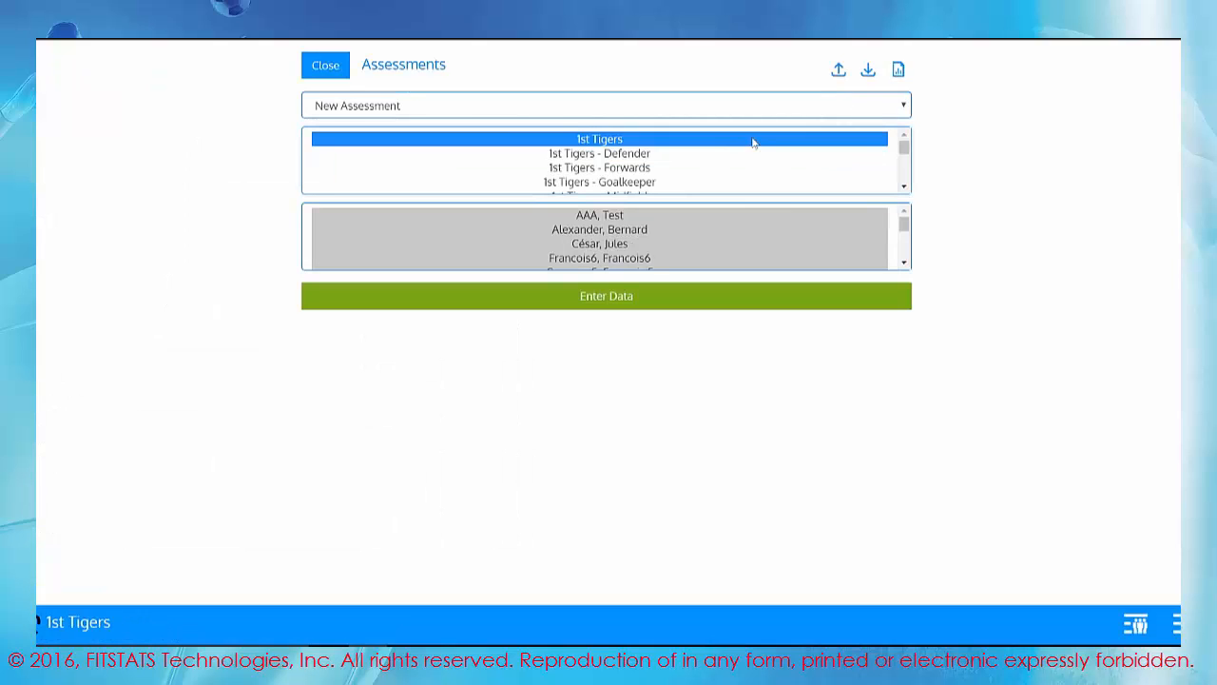
{"action": "left_click", "coordinate": [848, 78]}
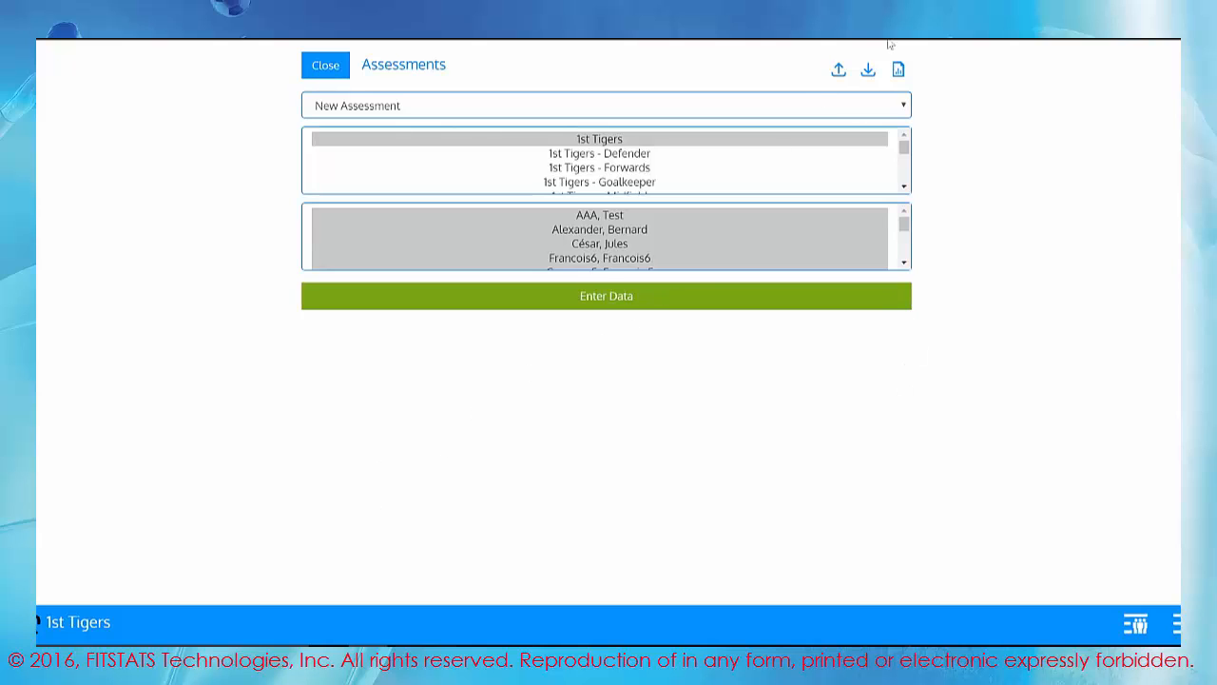
Generate a Progress Report comparing September Assessment - 2016 with Summer 2016 Assessment for the 1st Tigers.
{"action": "left_click", "coordinate": [900, 71]}
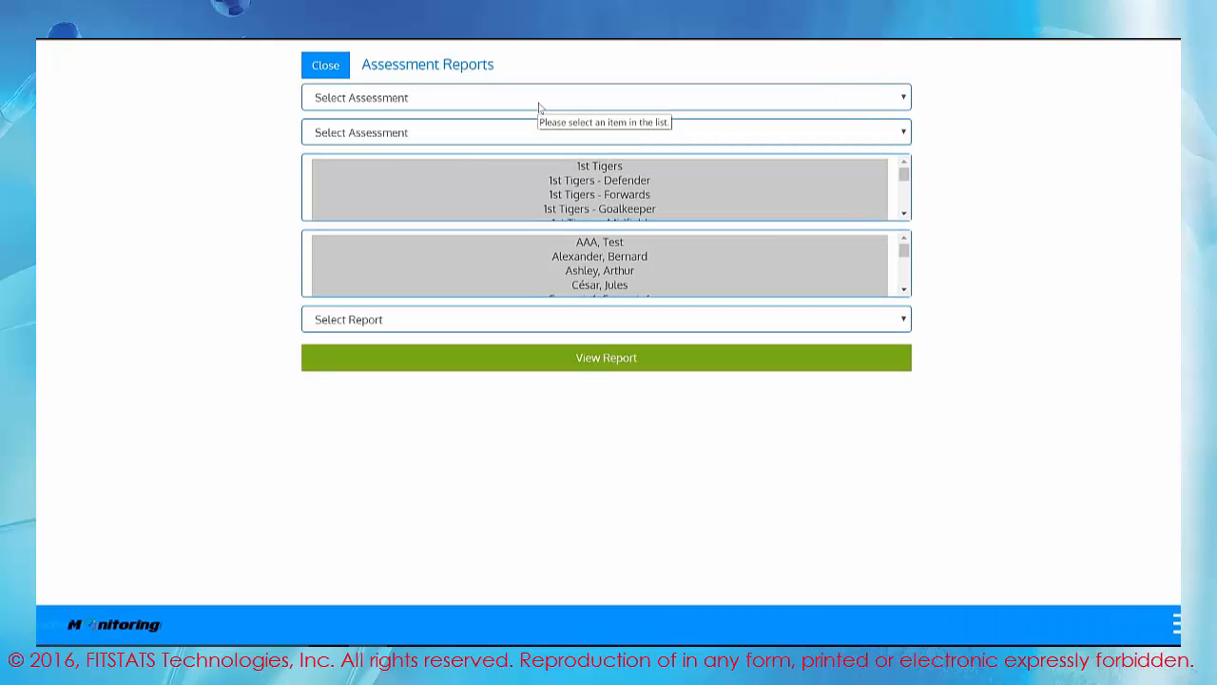
{"action": "left_click", "coordinate": [789, 105]}
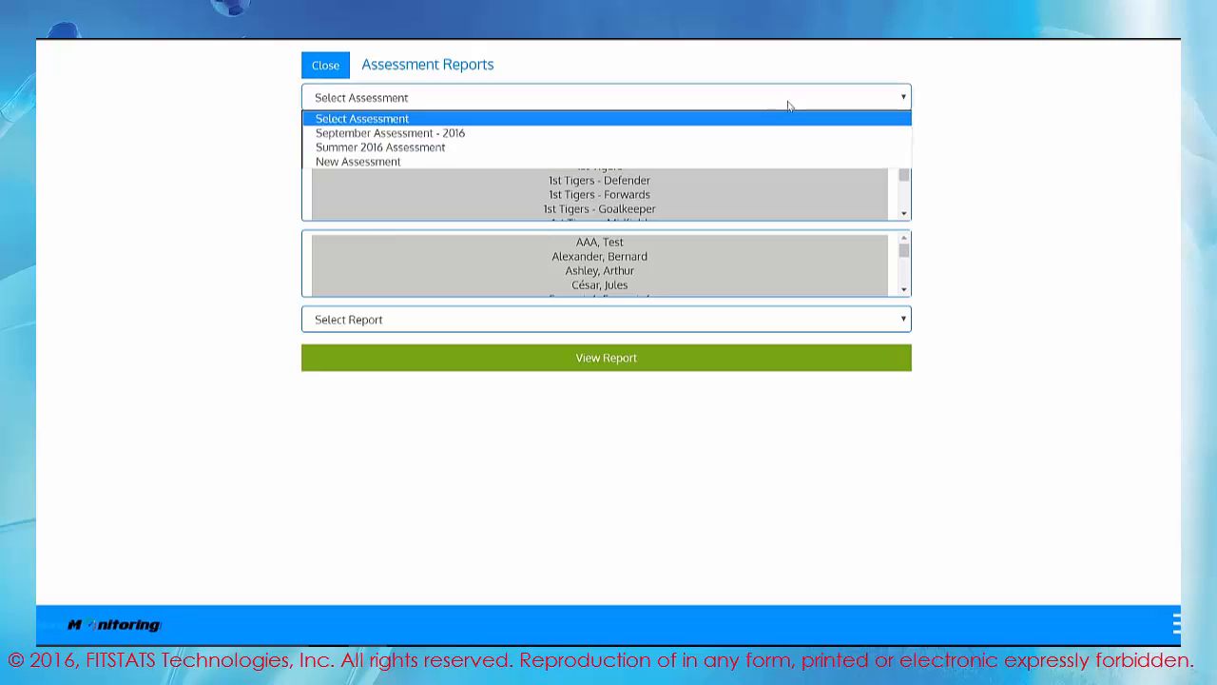
{"action": "left_click", "coordinate": [770, 132]}
{"action": "left_click", "coordinate": [739, 131]}
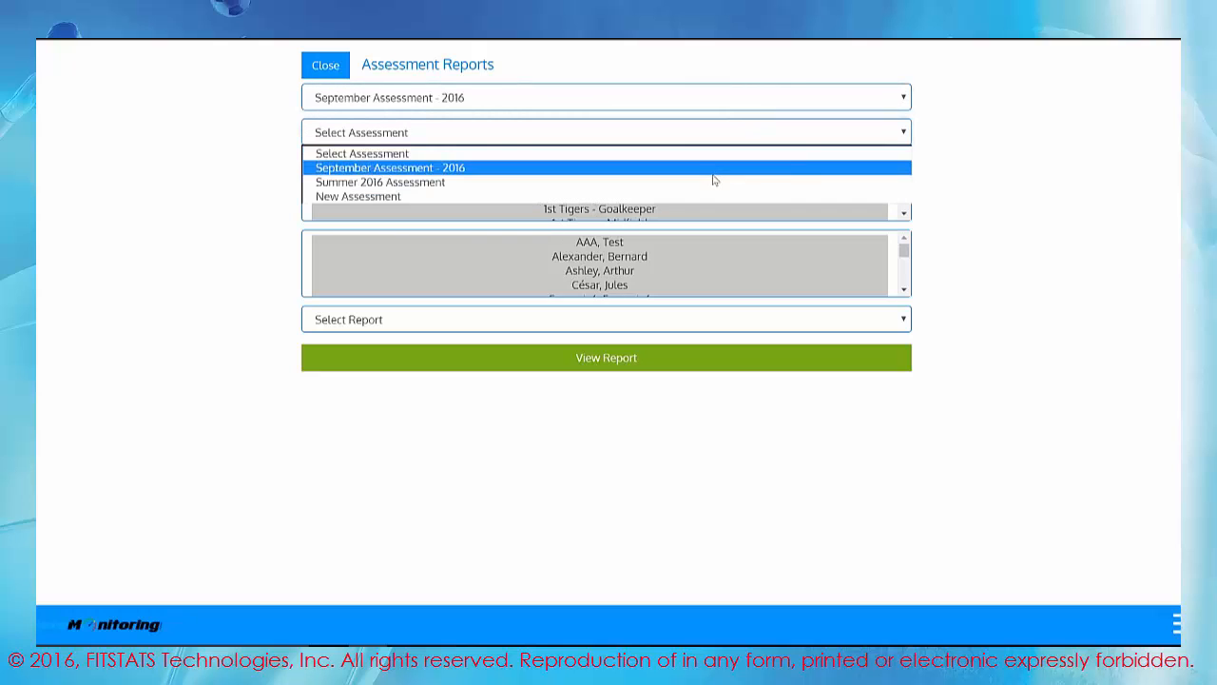
{"action": "left_click", "coordinate": [709, 182]}
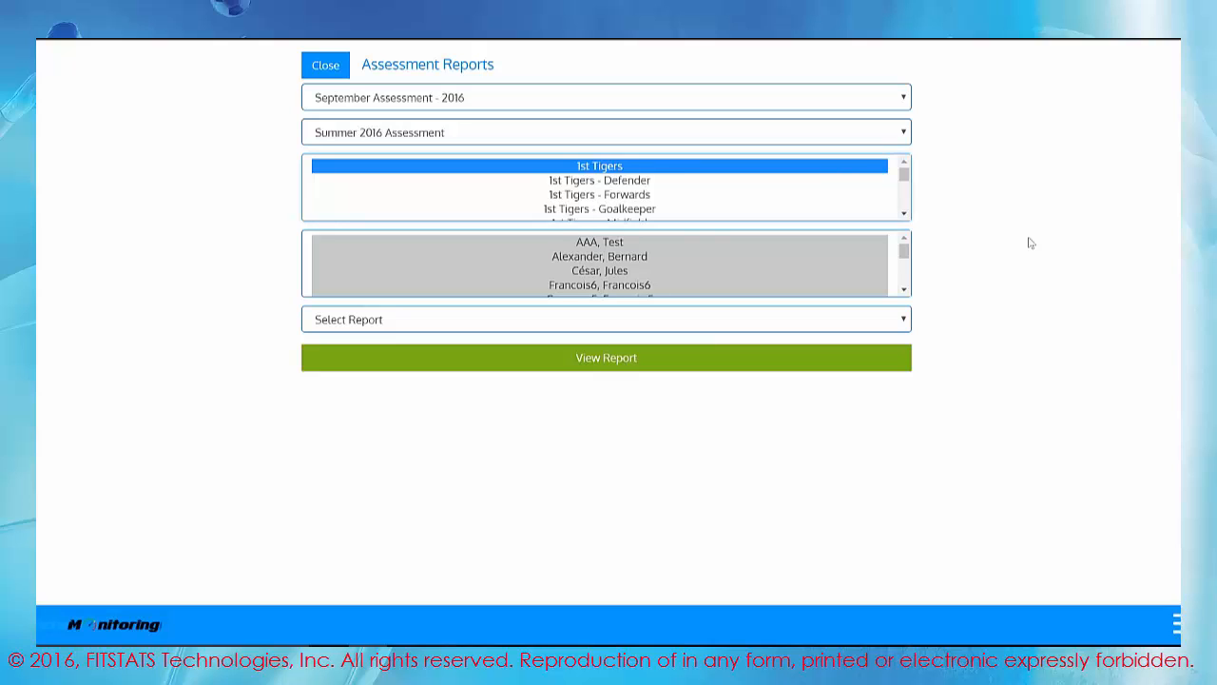
{"action": "left_click", "coordinate": [874, 327]}
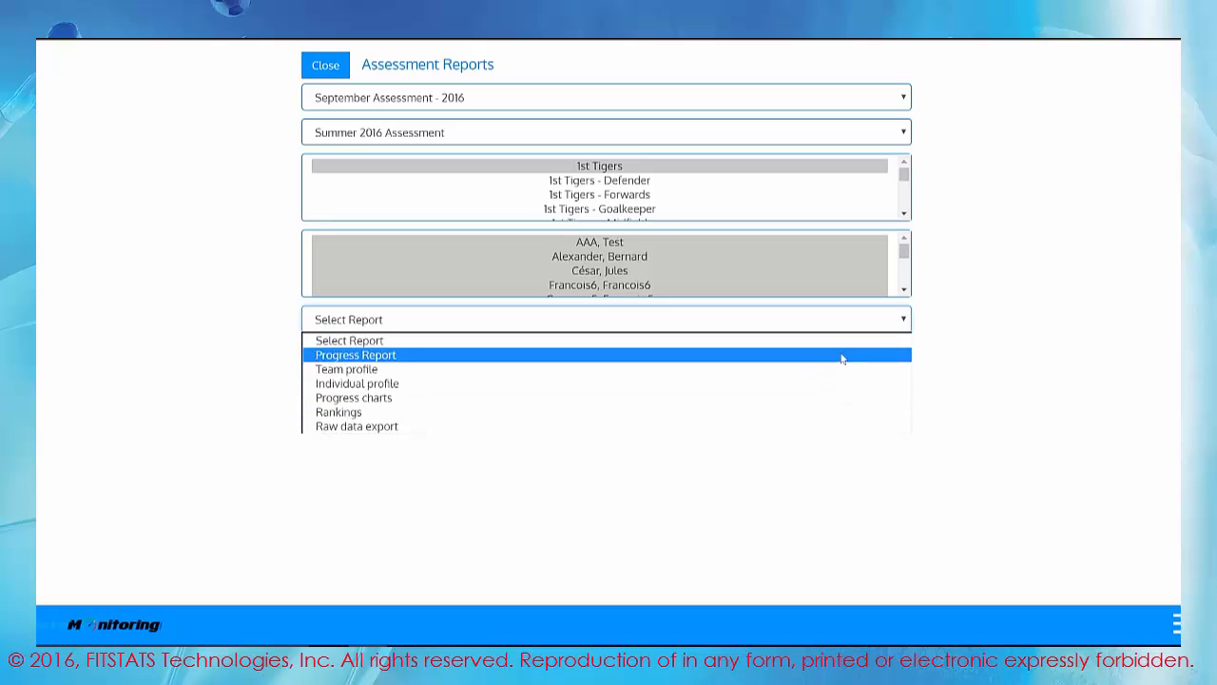
{"action": "left_click", "coordinate": [842, 355]}
{"action": "left_click", "coordinate": [842, 356]}
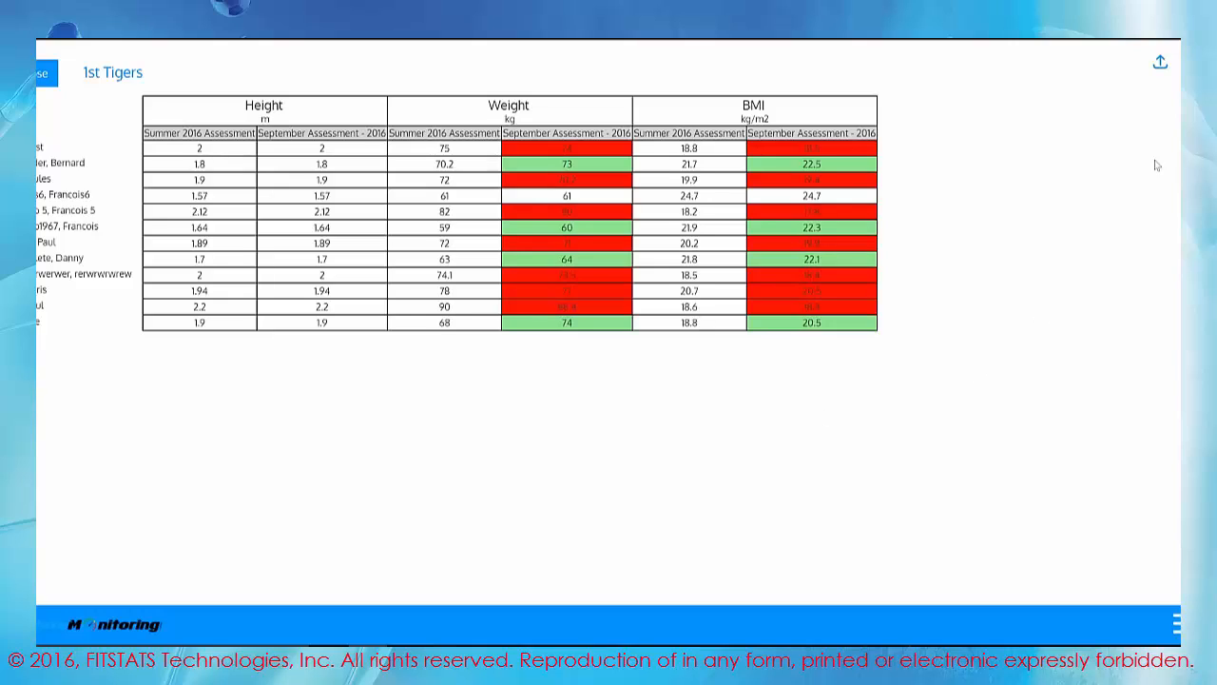
Export the 1st Tigers' Progress Report to an .xlsx spreadsheet, open it to view the results, and close it.
{"action": "left_click", "coordinate": [1159, 63]}
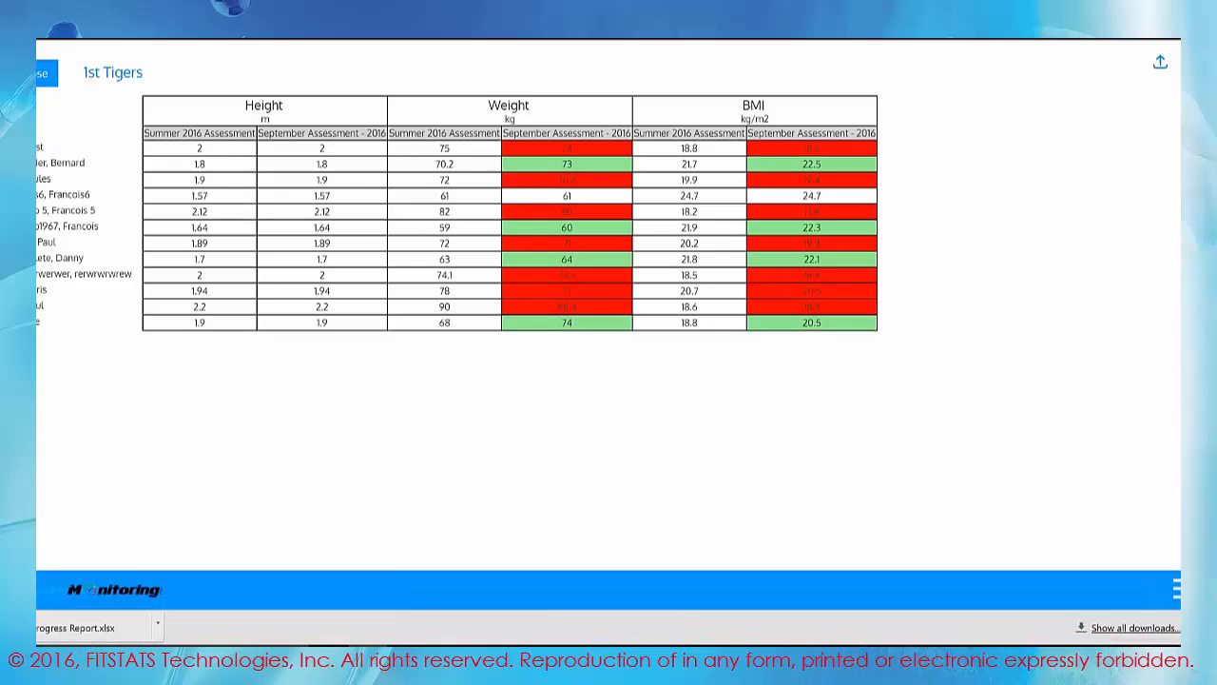
{"action": "left_click", "coordinate": [74, 623]}
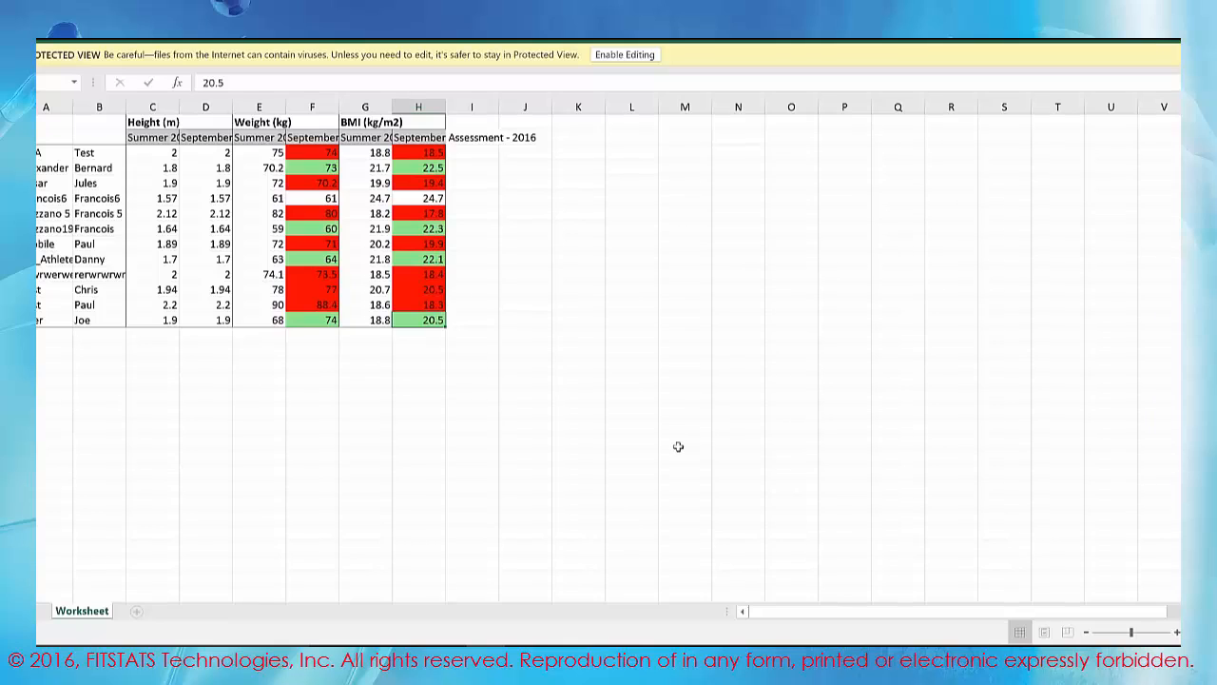
{"action": "left_click", "coordinate": [1178, 40]}
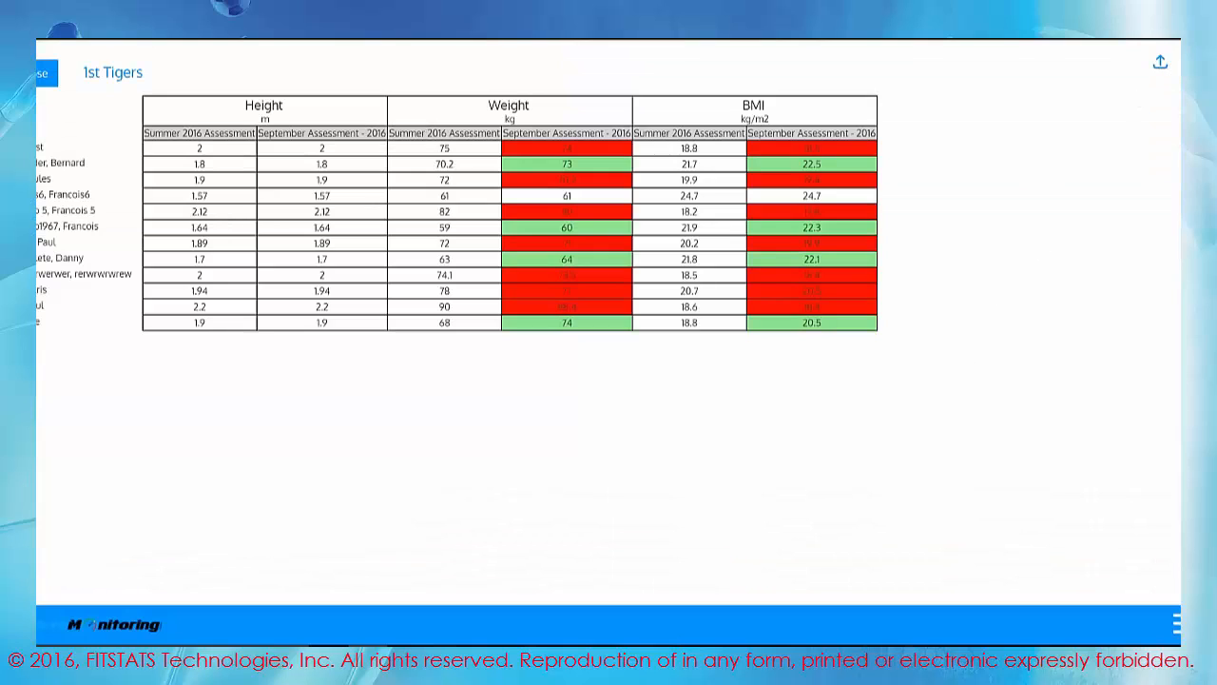
Export the Progress Report as a PDF, look through the pages of the Progress Report (1) file, and close the report.
{"action": "left_click", "coordinate": [1161, 62]}
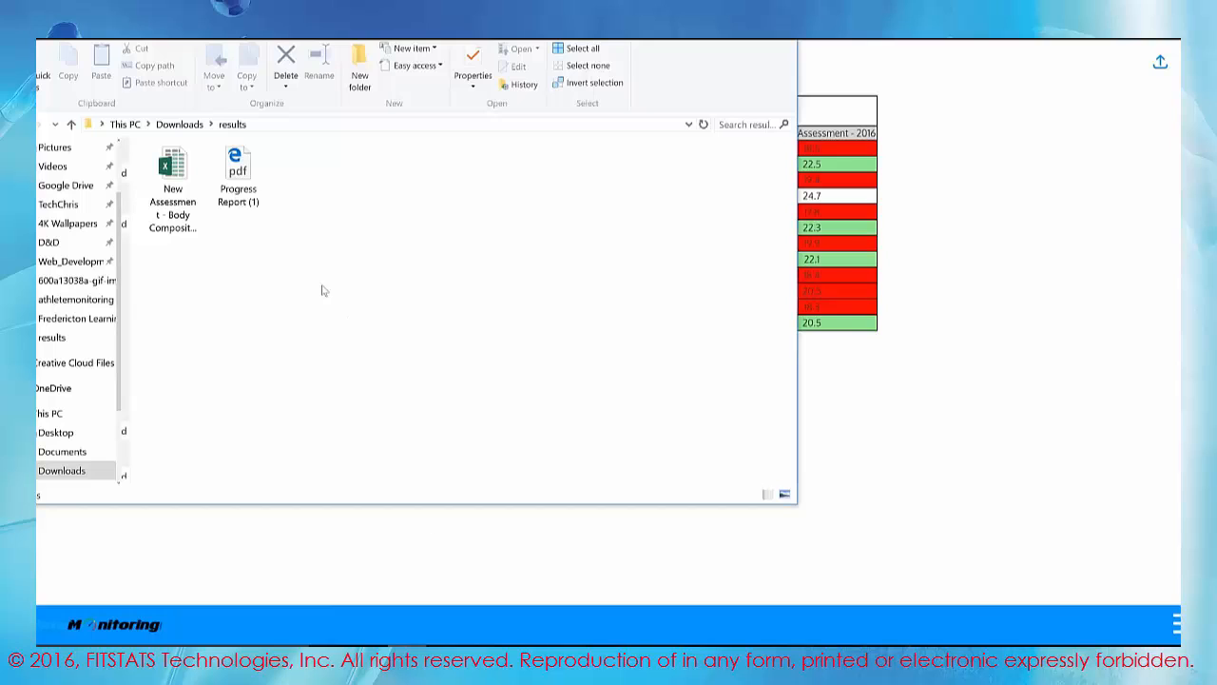
{"action": "double_click", "coordinate": [238, 172]}
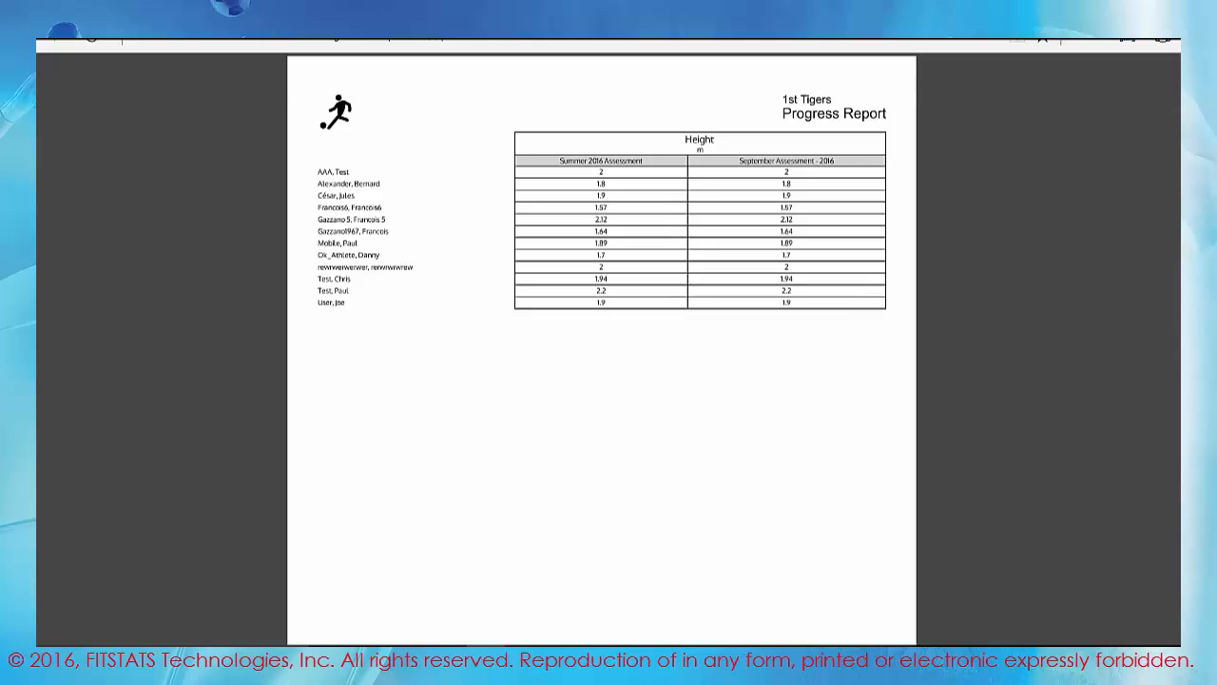
{"action": "scroll", "coordinate": [514, 276], "scroll_direction": "down", "scroll_amount": 5}
{"action": "scroll", "coordinate": [514, 276], "scroll_direction": "down", "scroll_amount": 5}
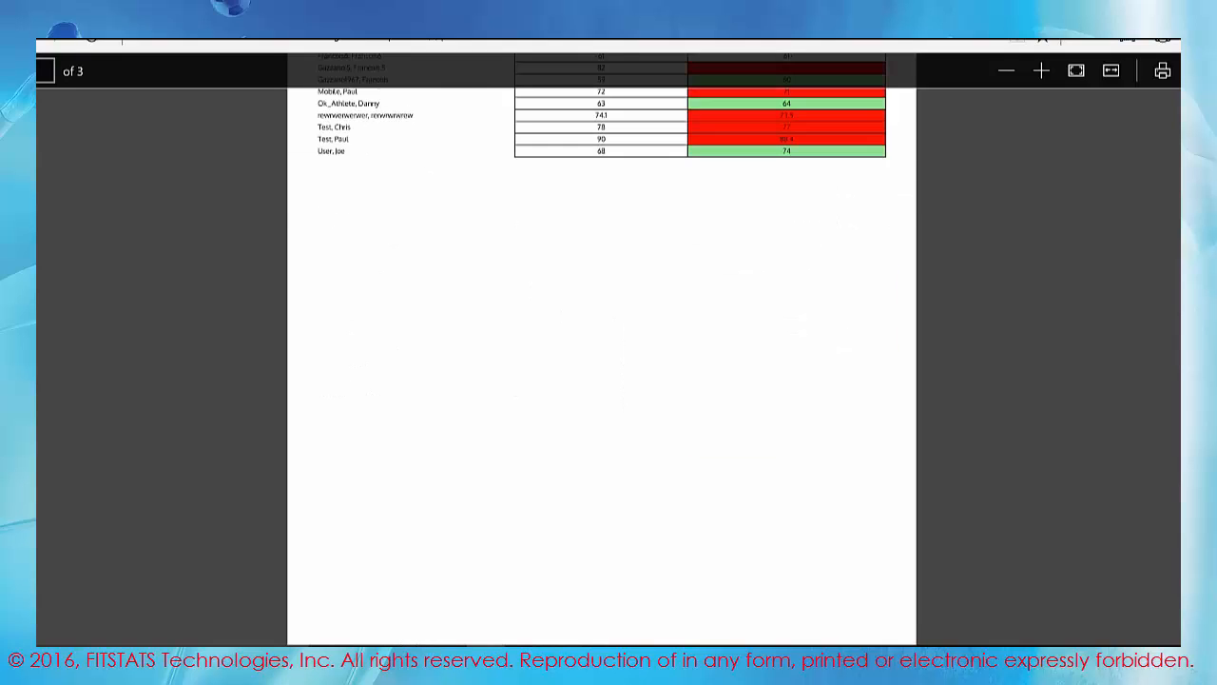
{"action": "scroll", "coordinate": [641, 187], "scroll_direction": "up", "scroll_amount": 3}
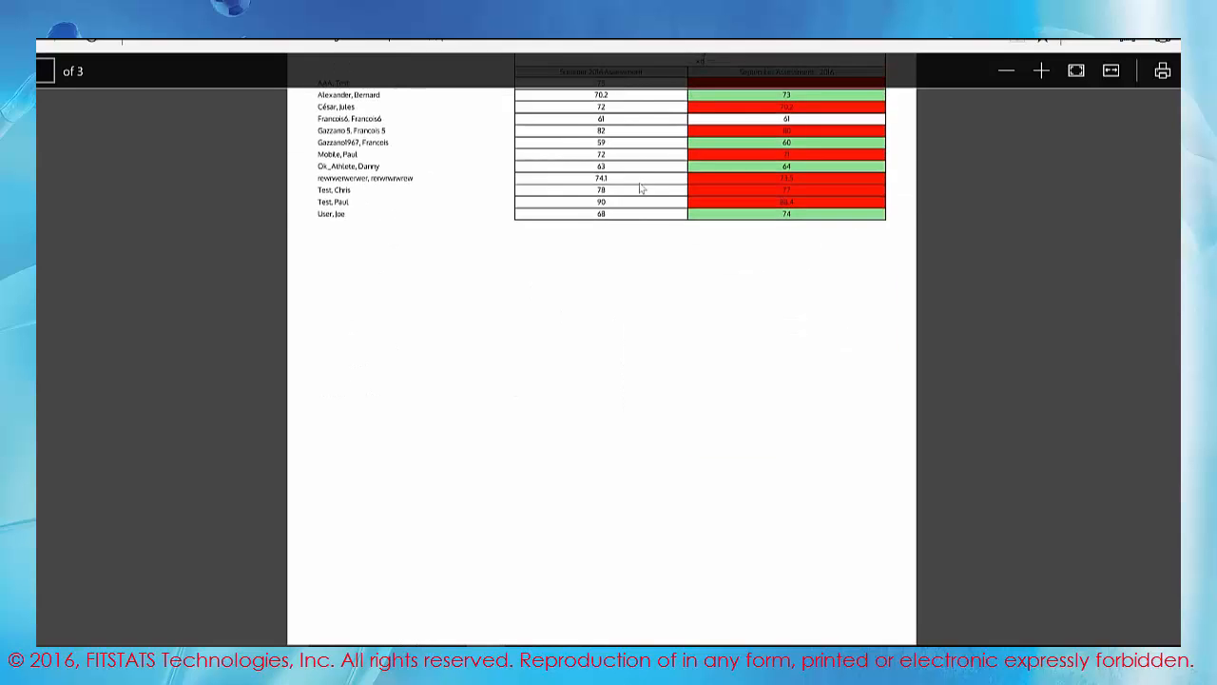
{"action": "scroll", "coordinate": [627, 228], "scroll_direction": "down", "scroll_amount": 4}
{"action": "scroll", "coordinate": [627, 228], "scroll_direction": "down", "scroll_amount": 5}
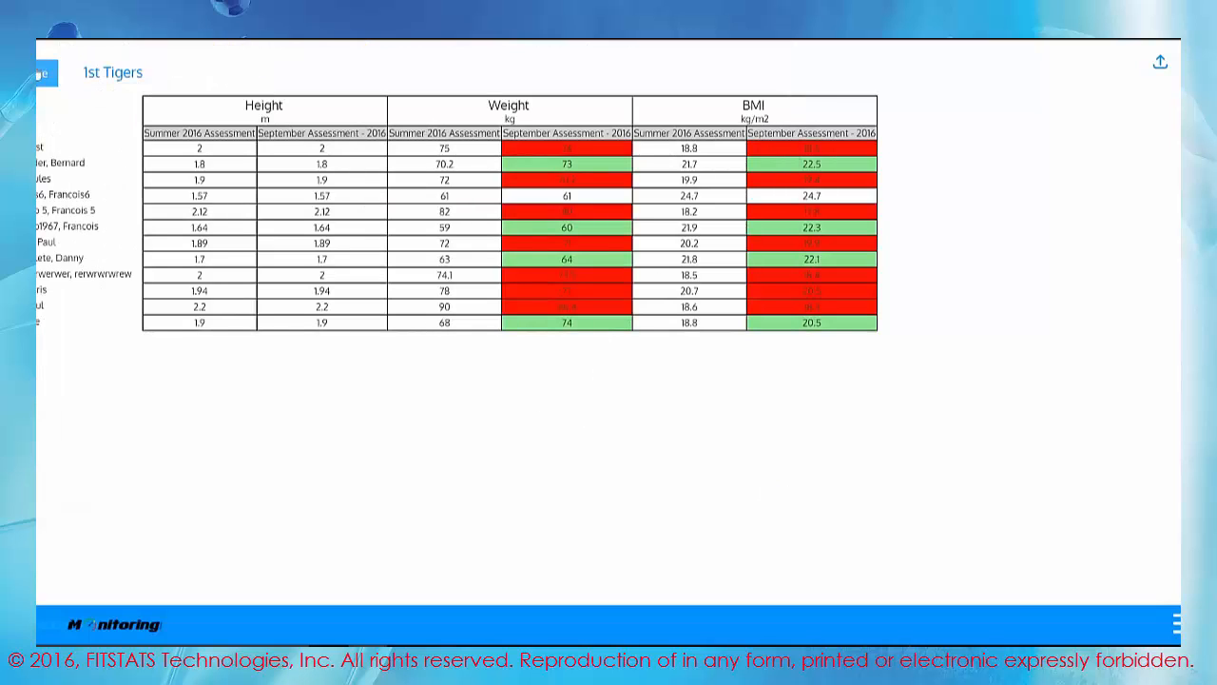
{"action": "left_click", "coordinate": [42, 73]}
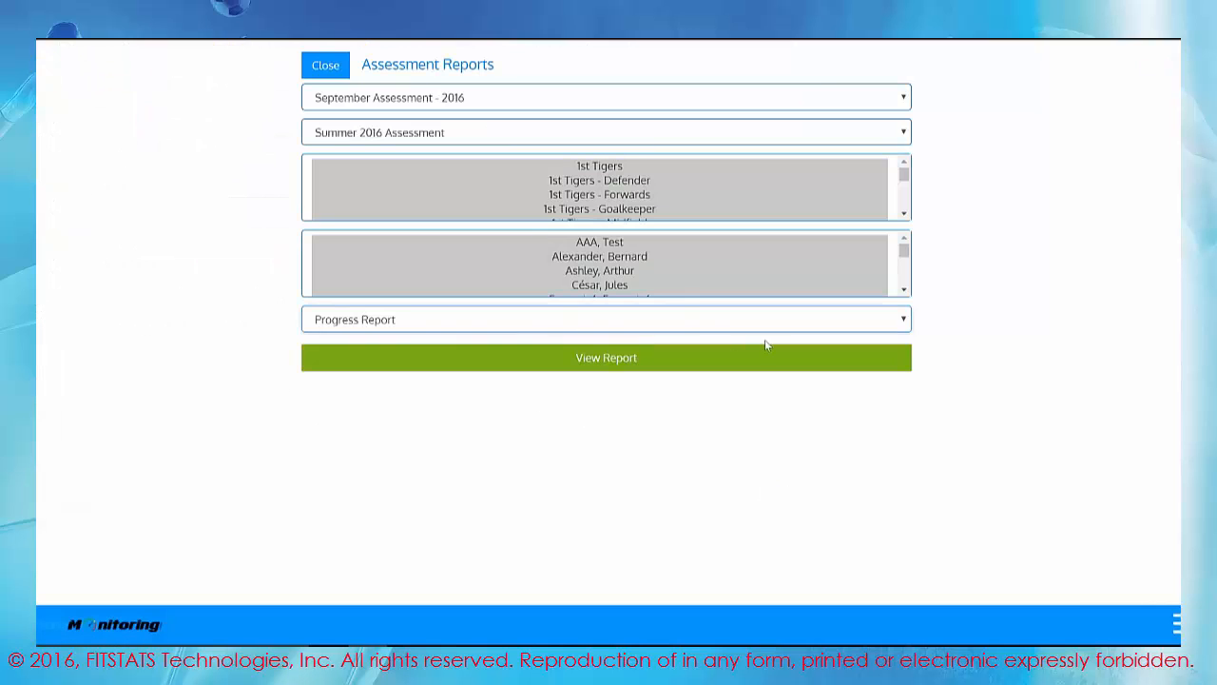
Try to view the Team profile report for the 1st Tigers, and close it along with the Assessment Reports page.
{"action": "left_click", "coordinate": [679, 319]}
{"action": "left_click", "coordinate": [557, 369]}
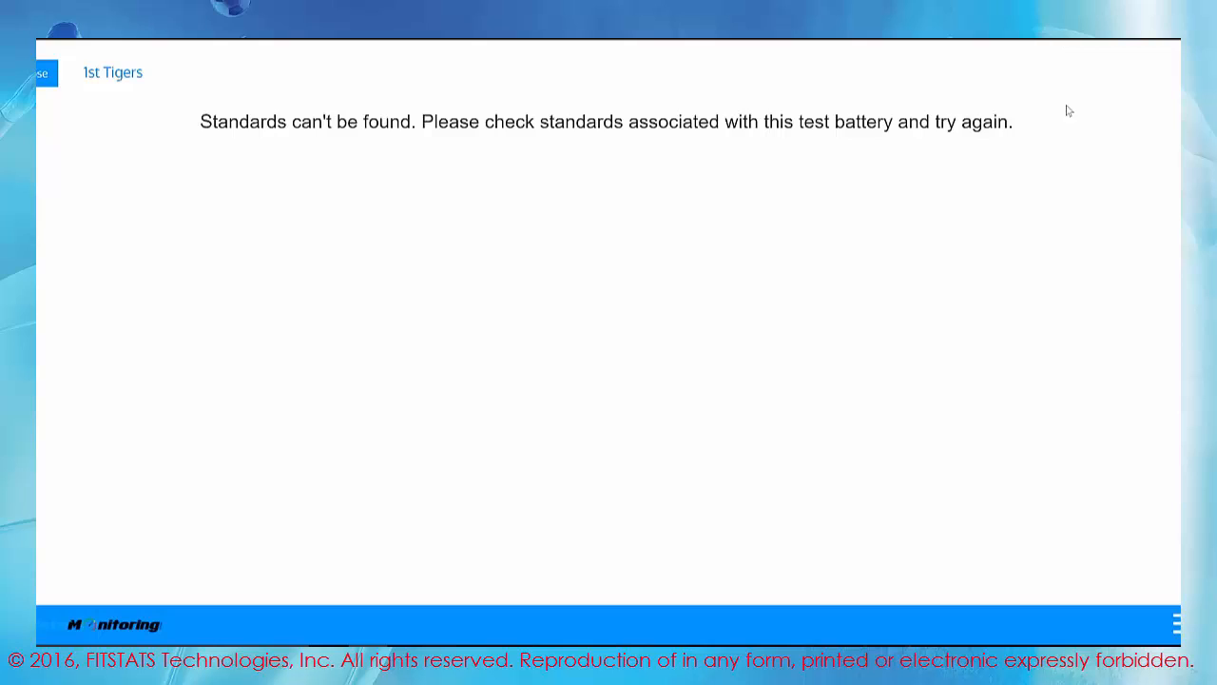
{"action": "left_click_drag", "start_coordinate": [1067, 112], "coordinate": [132, 104]}
{"action": "left_click", "coordinate": [207, 219]}
{"action": "left_click", "coordinate": [45, 73]}
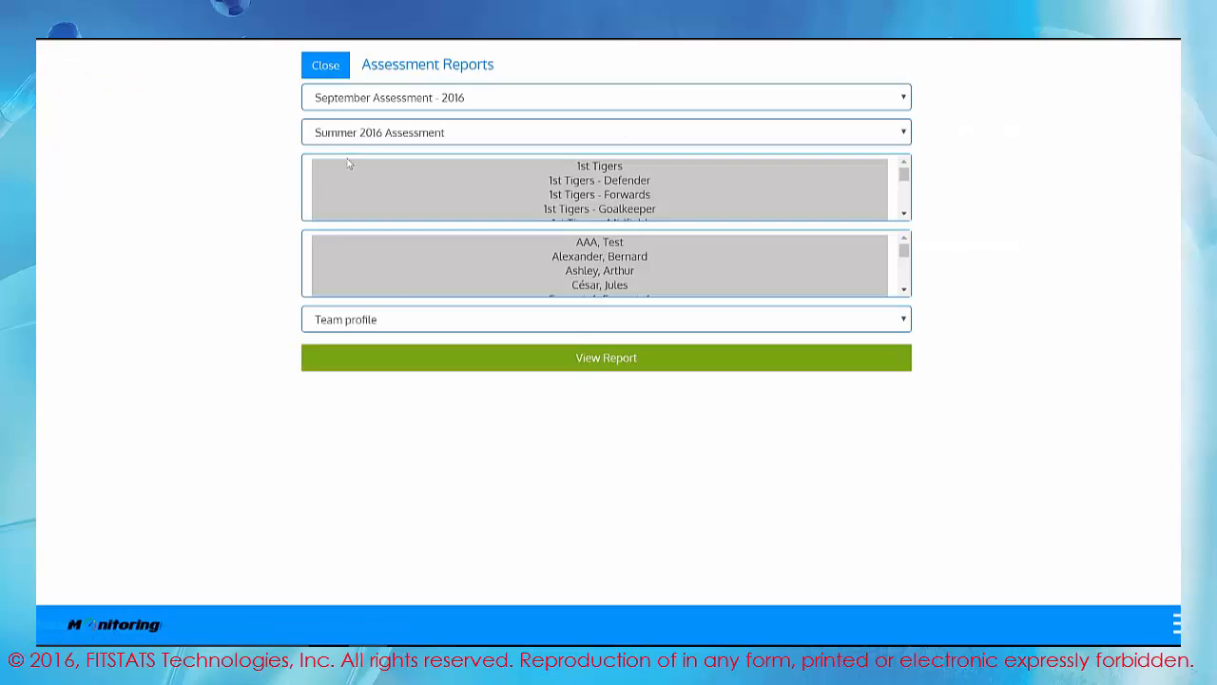
{"action": "left_click", "coordinate": [329, 64]}
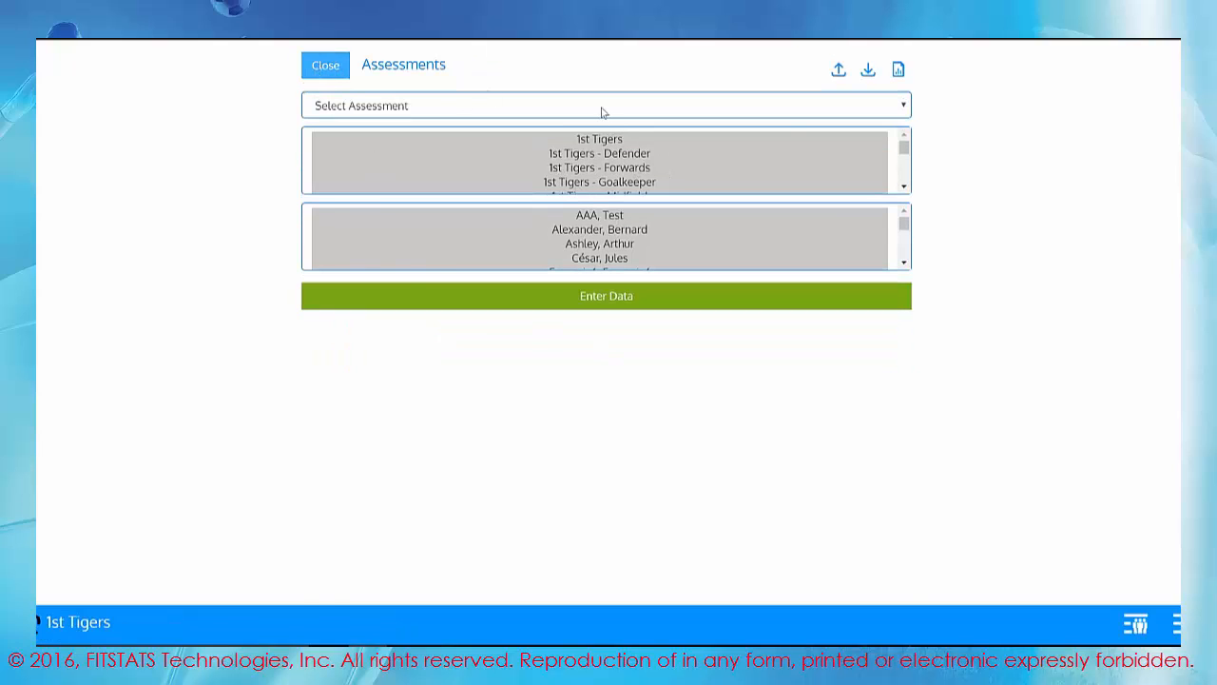
Edit the Body Composition test battery in the assessment settings to use Improvement Rates, and submit the change.
{"action": "left_click", "coordinate": [462, 72]}
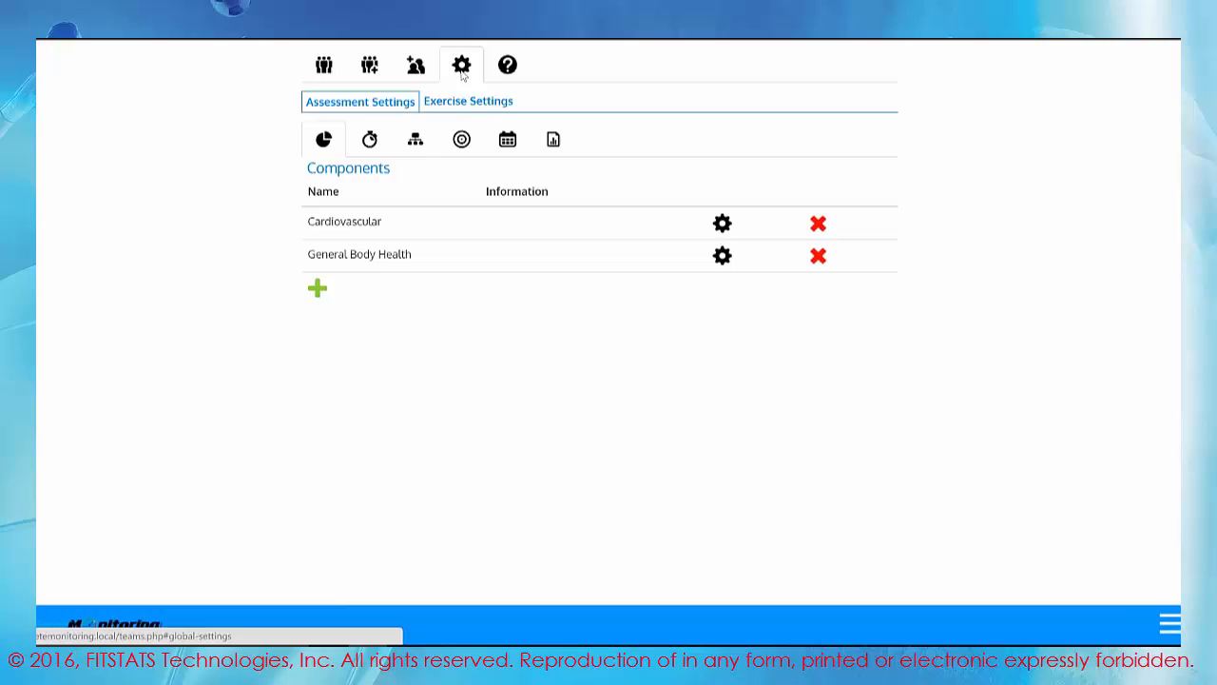
{"action": "left_click", "coordinate": [412, 150]}
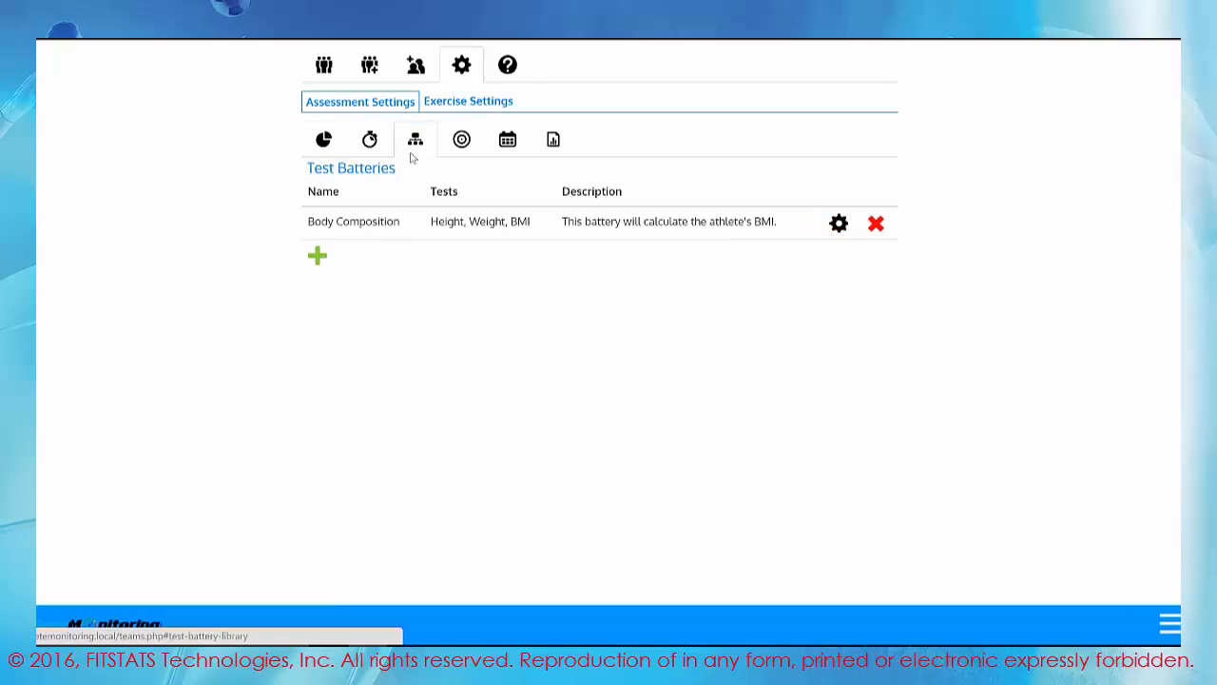
{"action": "left_click", "coordinate": [836, 225]}
{"action": "left_click", "coordinate": [453, 144]}
{"action": "left_click", "coordinate": [443, 175]}
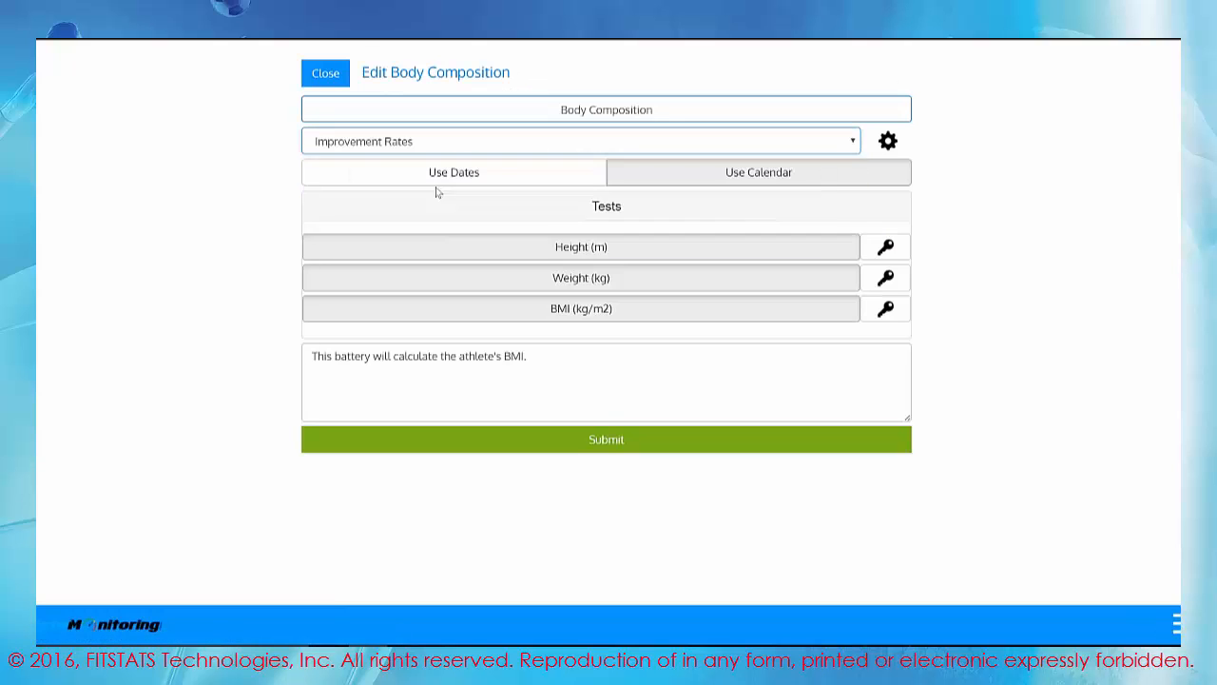
{"action": "left_click", "coordinate": [639, 438]}
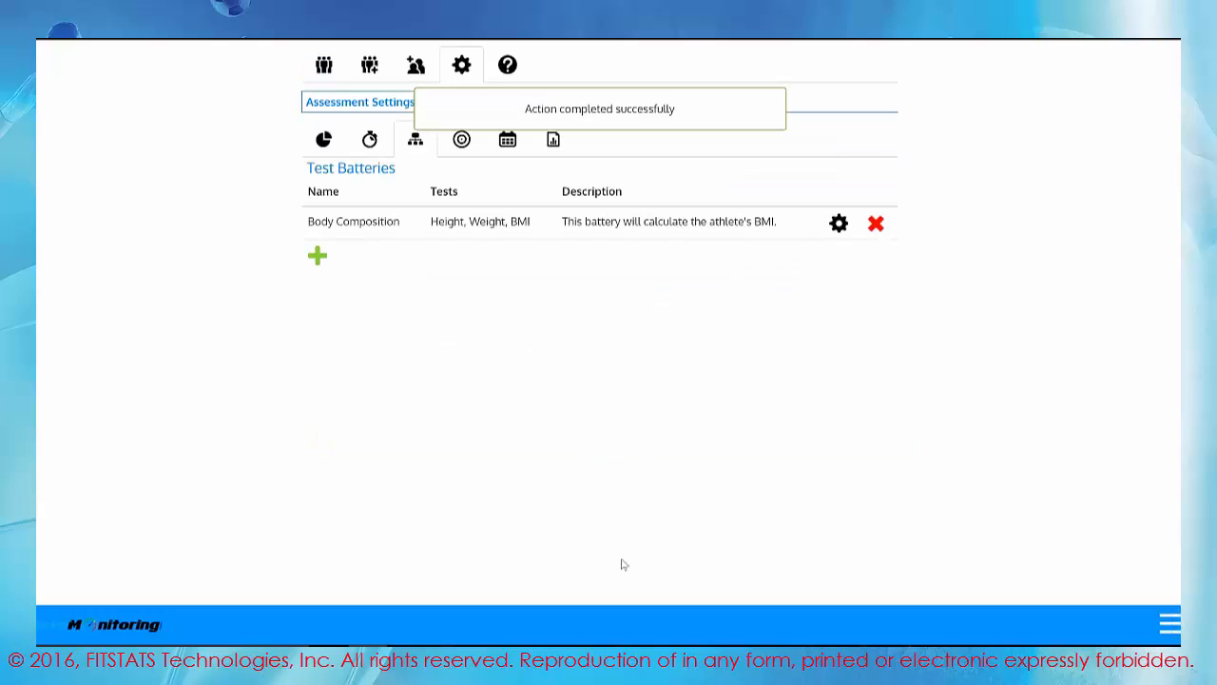
Open the standards form for the Body Composition battery's Height test in the 20-29 age group.
{"action": "left_click", "coordinate": [461, 140]}
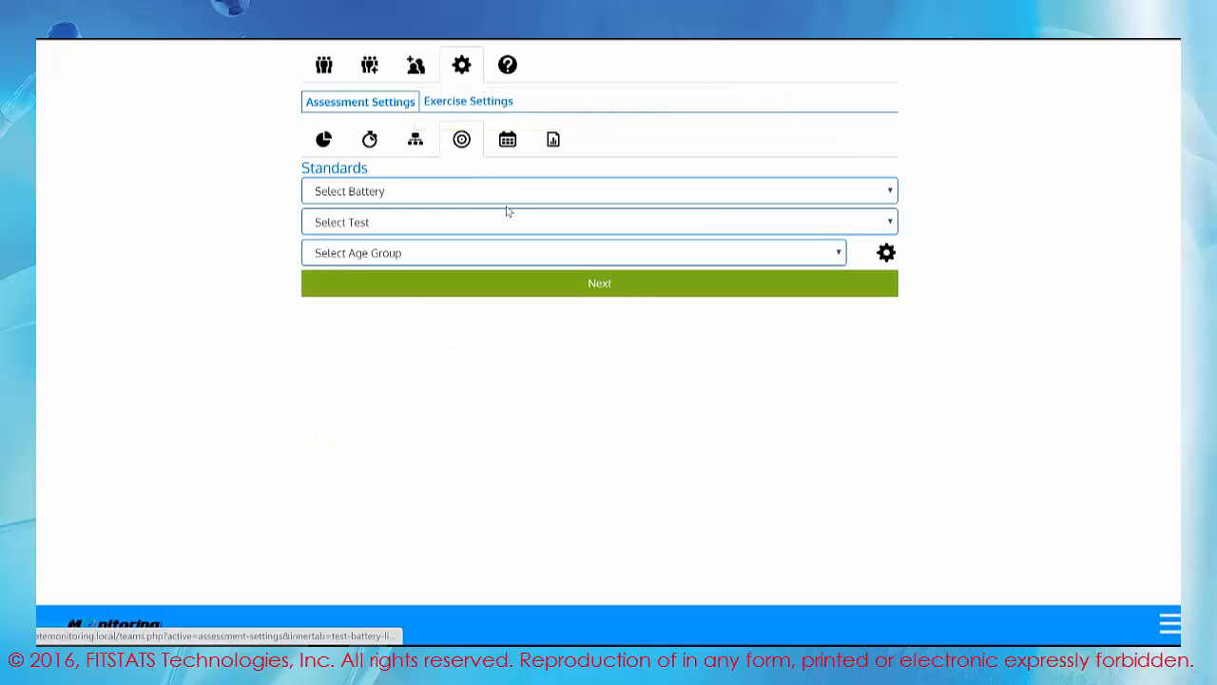
{"action": "left_click", "coordinate": [504, 200]}
{"action": "left_click", "coordinate": [498, 227]}
{"action": "left_click", "coordinate": [483, 227]}
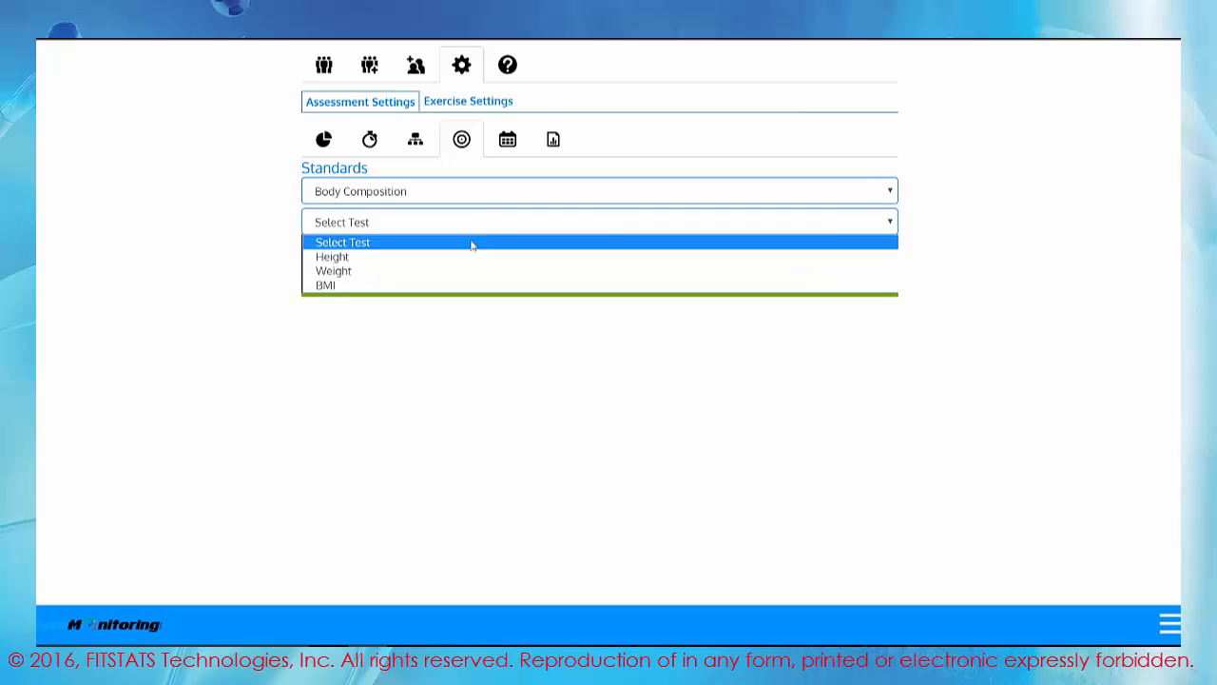
{"action": "left_click", "coordinate": [462, 256]}
{"action": "left_click", "coordinate": [445, 253]}
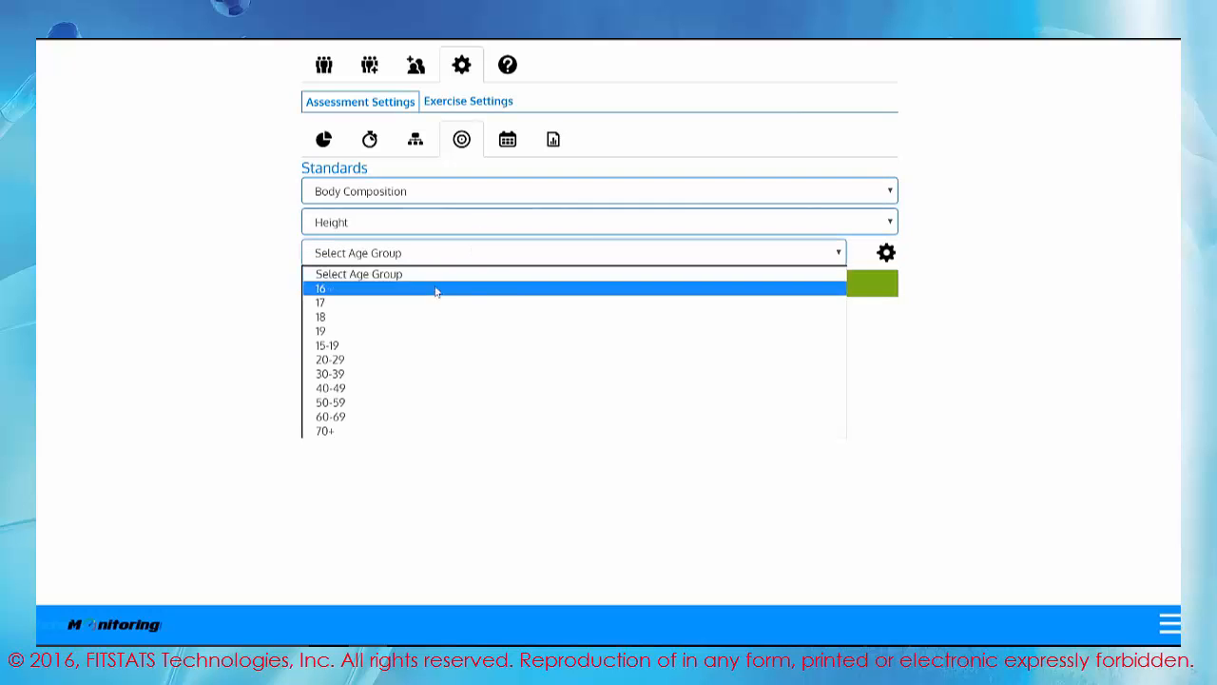
{"action": "left_click", "coordinate": [433, 360]}
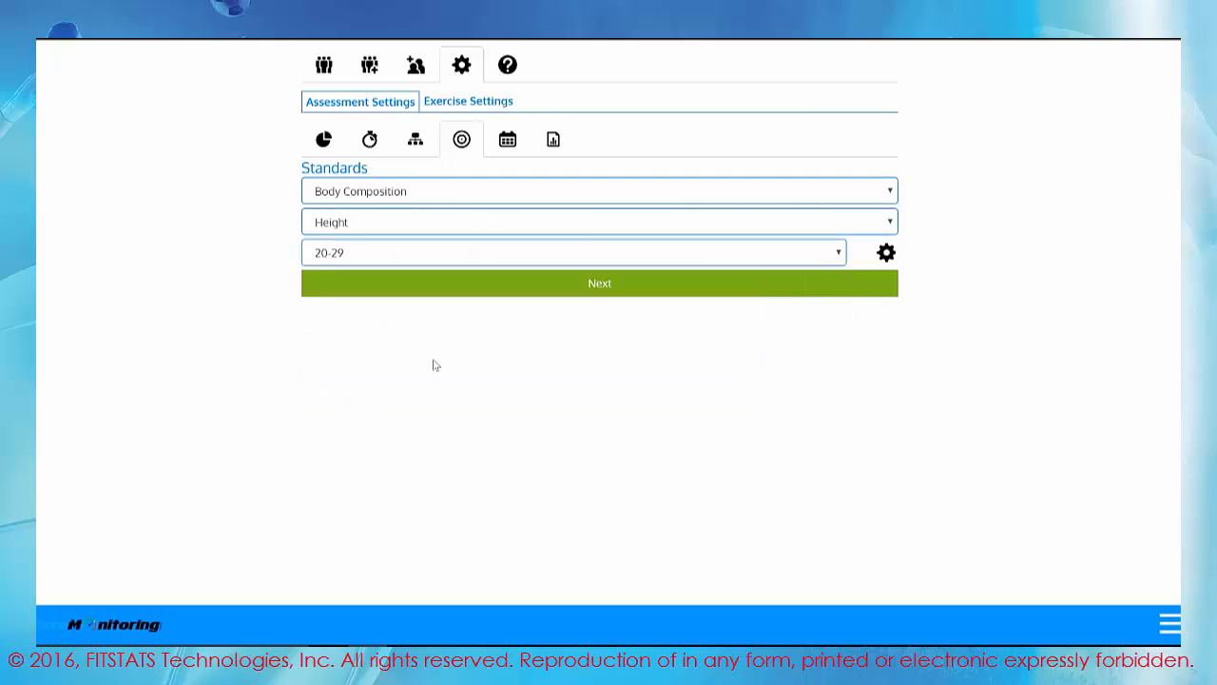
{"action": "left_click", "coordinate": [447, 289]}
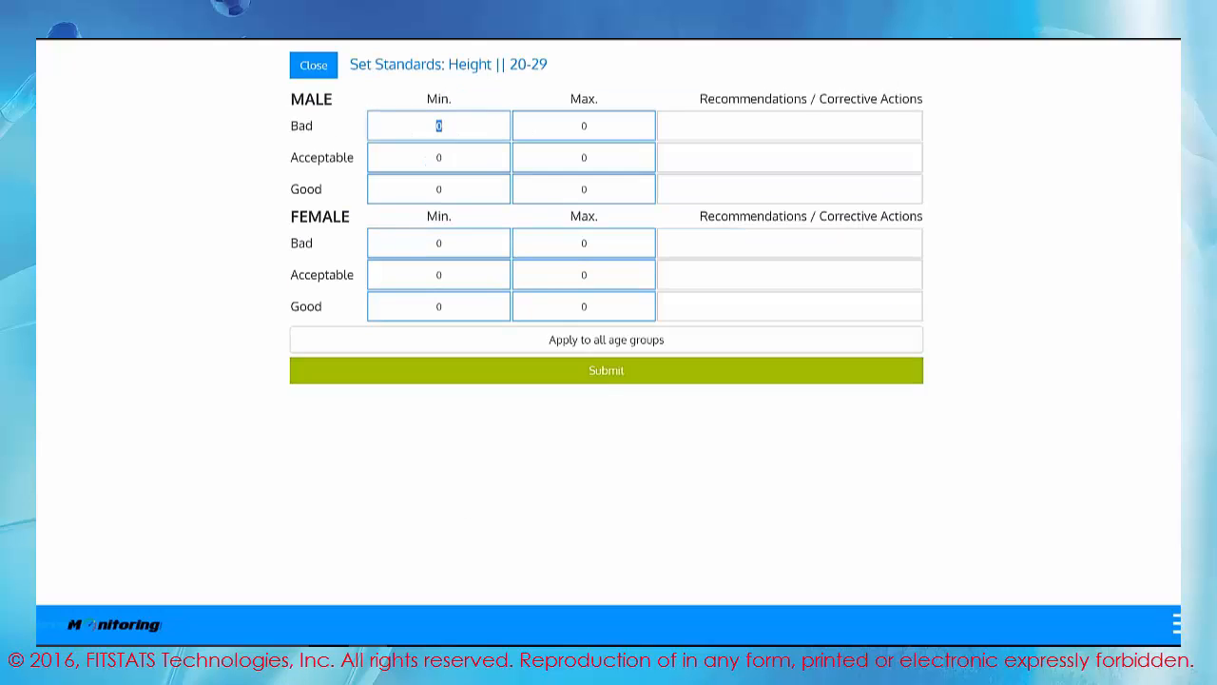